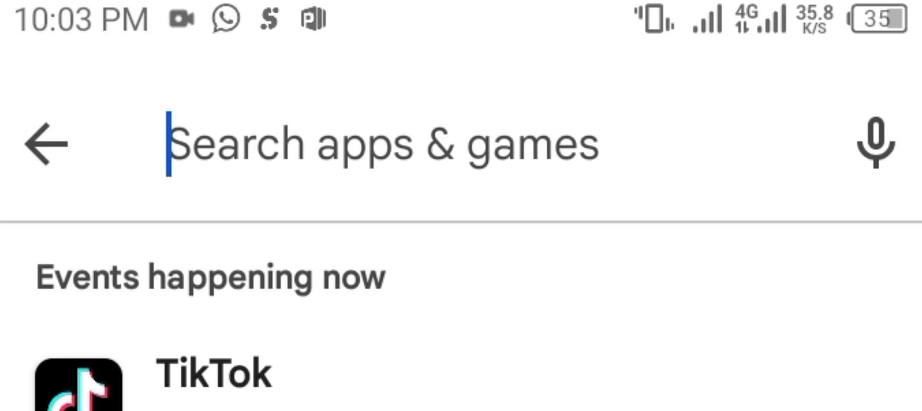
# Search the Play Store for 'Re 4' and open the Reconn 4D app listing
pyautogui.write('Re')
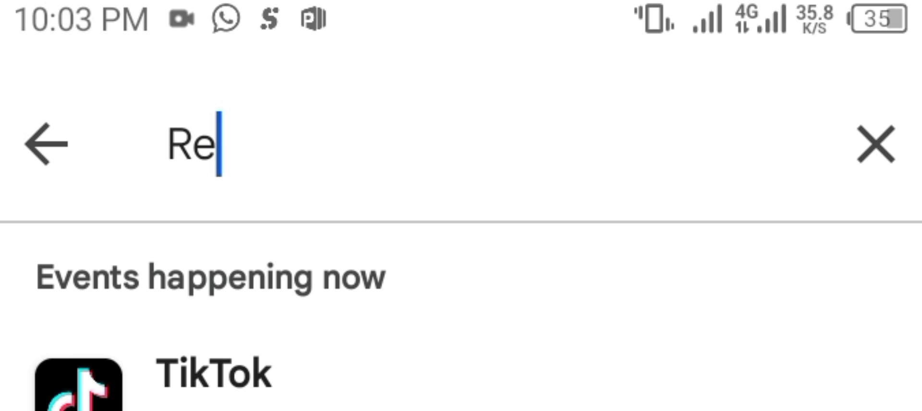
pyautogui.write(' 4')
pyautogui.press('Return')
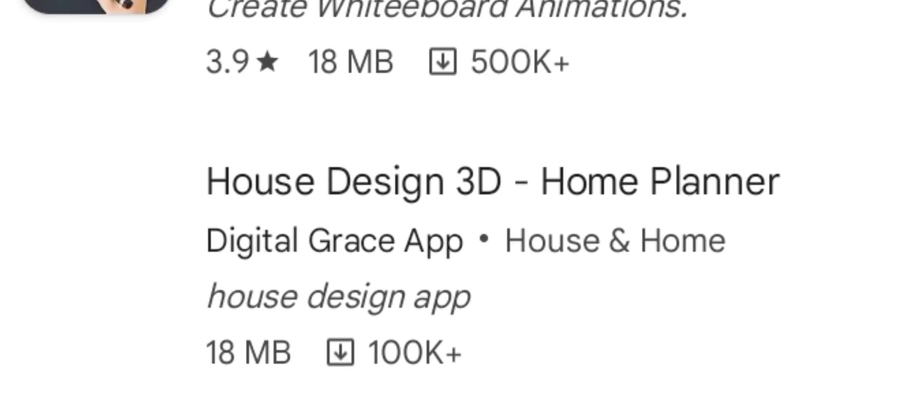
pyautogui.click(514, 117)
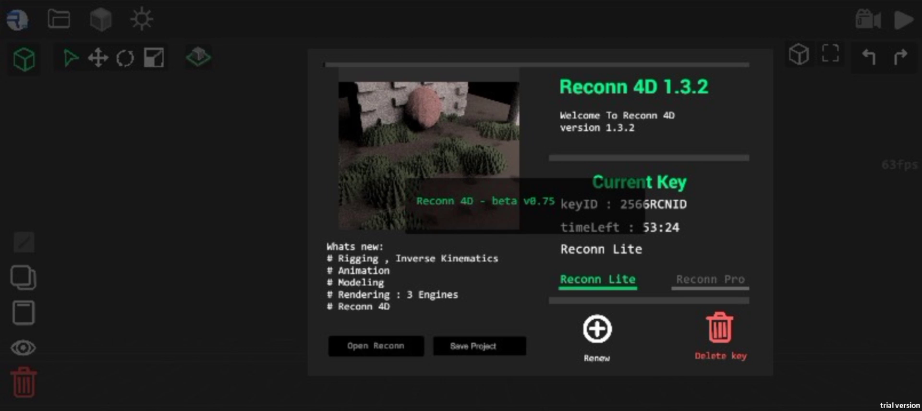
# Dismiss the Reconn 4D welcome and key dialog to reveal the default grey cube
pyautogui.moveTo(724, 251); pyautogui.dragTo(758, 250)
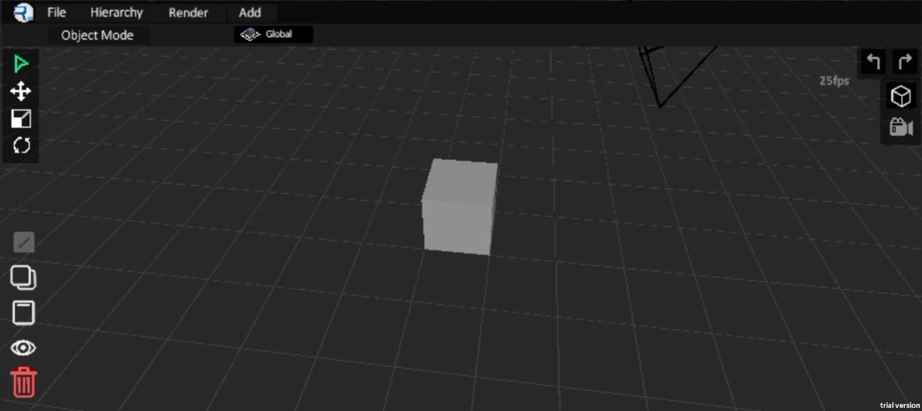
# Select the default cube, frame it up close, and nudge it along its depth axis
pyautogui.moveTo(299, 294)
pyautogui.mouseDown()
pyautogui.moveTo(127, 323)
pyautogui.moveTo(142, 220)
pyautogui.moveTo(523, 233)
pyautogui.moveTo(335, 51)
pyautogui.mouseUp()
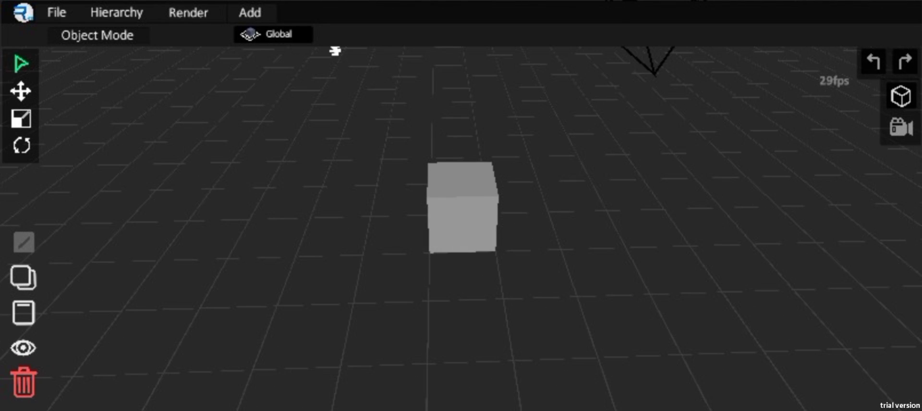
pyautogui.click(463, 206)
pyautogui.moveTo(462, 216)
pyautogui.mouseDown()
pyautogui.moveTo(626, 262)
pyautogui.moveTo(481, 298)
pyautogui.mouseUp()
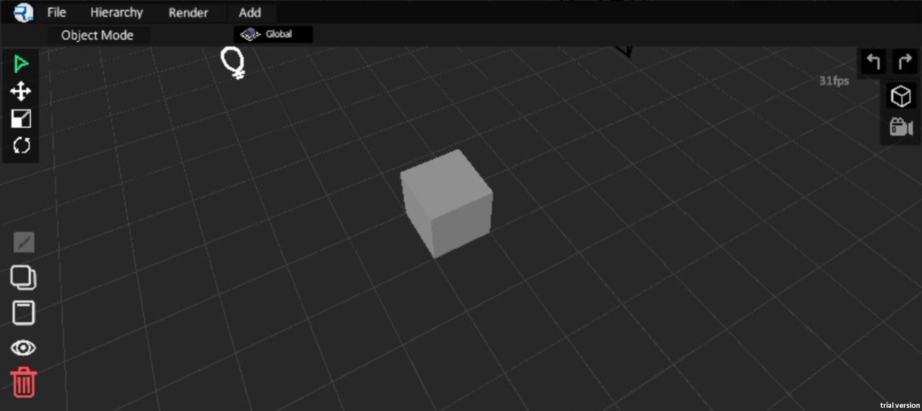
pyautogui.moveTo(811, 221)
pyautogui.mouseDown()
pyautogui.moveTo(848, 309)
pyautogui.moveTo(523, 253)
pyautogui.moveTo(405, 295)
pyautogui.moveTo(481, 269)
pyautogui.mouseUp()
pyautogui.click(499, 226)
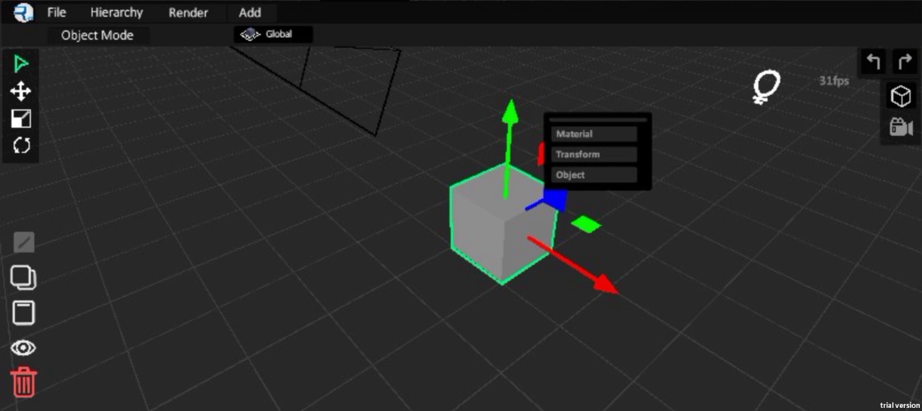
pyautogui.click(723, 311)
pyautogui.scroll(2, 413, 252)
pyautogui.scroll(3, 476, 247)
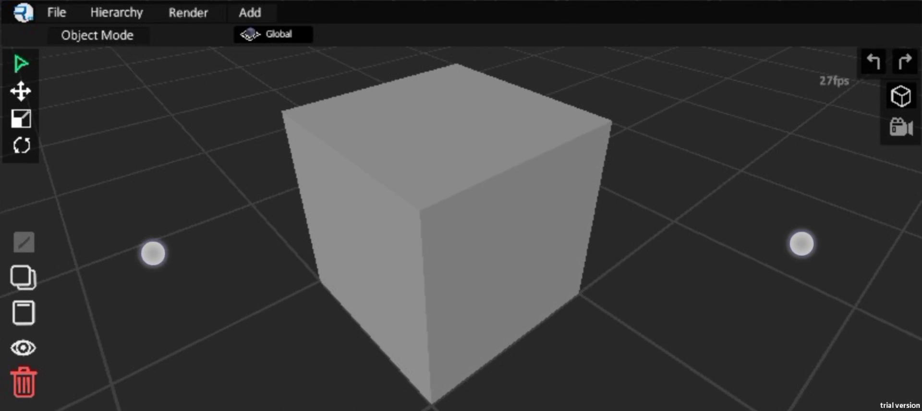
pyautogui.click(432, 240)
pyautogui.moveTo(705, 381)
pyautogui.mouseDown()
pyautogui.moveTo(791, 298)
pyautogui.moveTo(730, 365)
pyautogui.mouseUp()
pyautogui.scroll(-3, 448, 272)
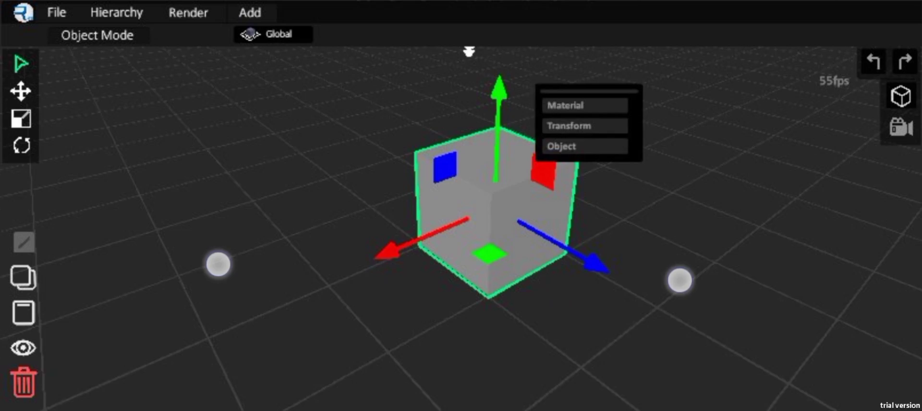
pyautogui.moveTo(216, 264); pyautogui.dragTo(373, 196)
pyautogui.moveTo(163, 270); pyautogui.dragTo(288, 228)
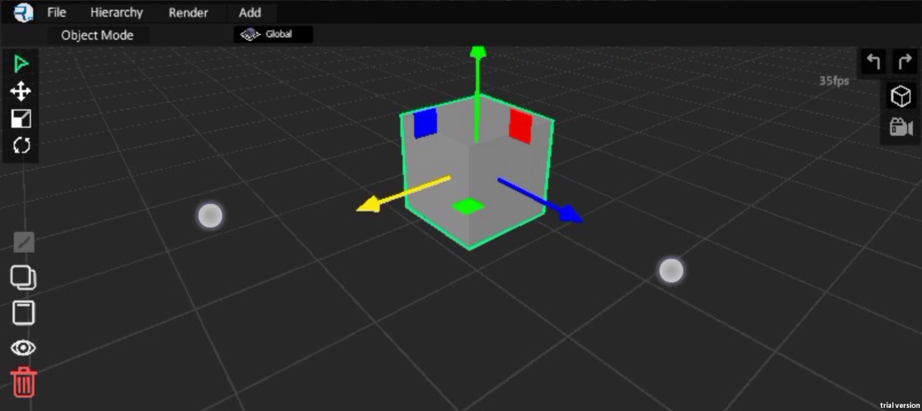
pyautogui.moveTo(670, 269); pyautogui.dragTo(525, 241)
pyautogui.click(521, 237)
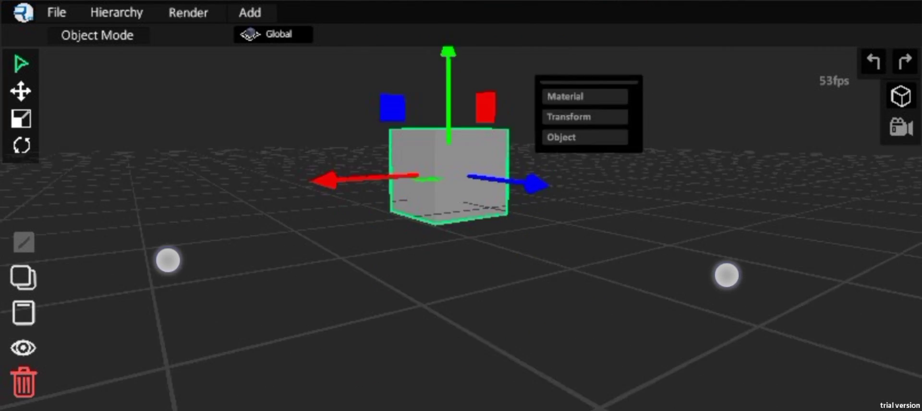
pyautogui.moveTo(142, 270); pyautogui.dragTo(64, 142)
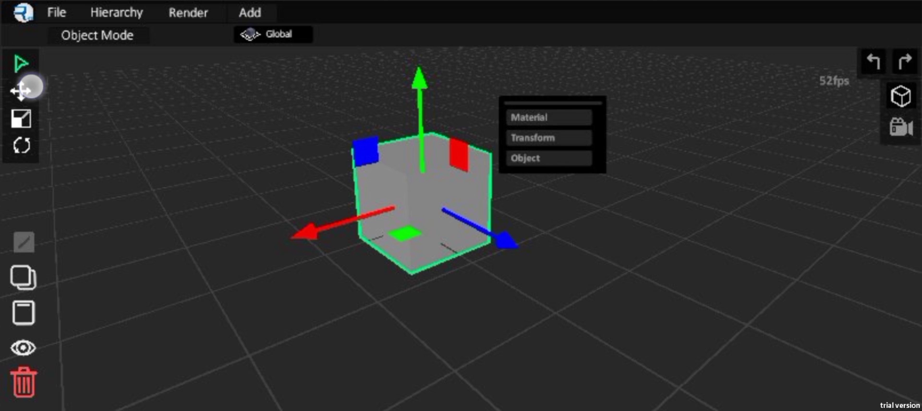
pyautogui.moveTo(504, 239); pyautogui.dragTo(677, 348)
# Scale the cube into a wide, flat slab
pyautogui.click(23, 117)
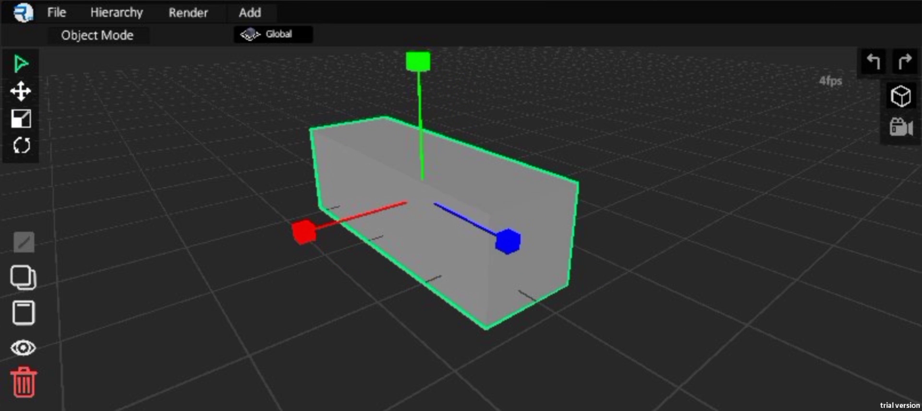
pyautogui.moveTo(304, 232); pyautogui.dragTo(147, 247)
pyautogui.moveTo(527, 268)
pyautogui.mouseDown()
pyautogui.moveTo(477, 296)
pyautogui.moveTo(593, 312)
pyautogui.mouseUp()
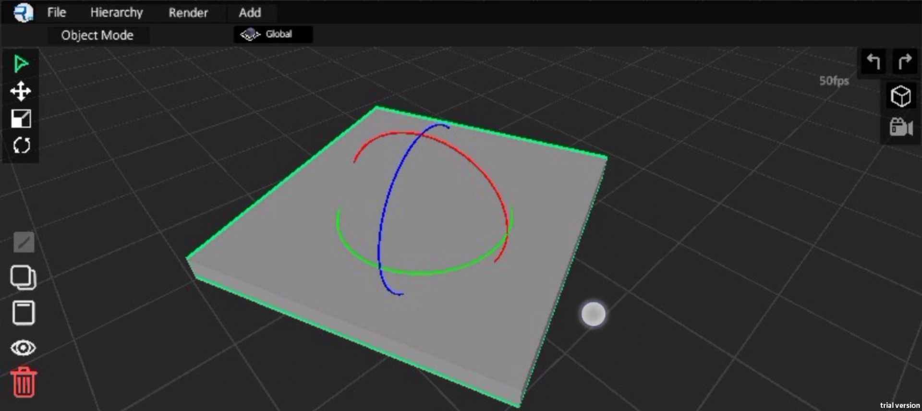
# Switch transforms to Local, slide the slab along one axis, and tilt it steeply
pyautogui.click(273, 34)
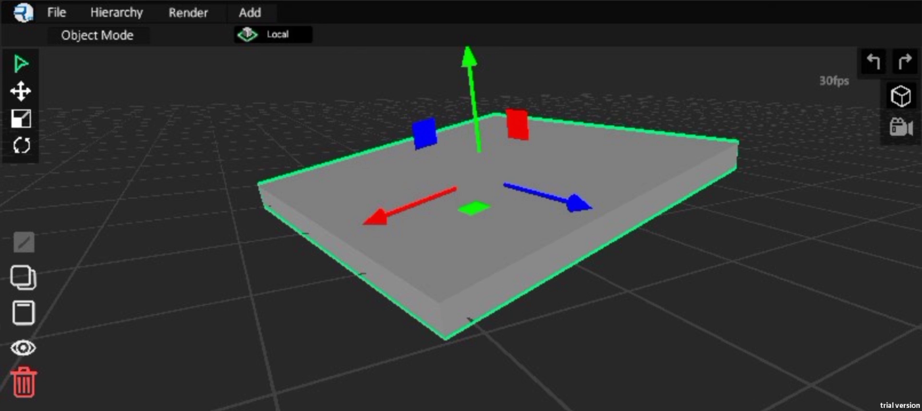
pyautogui.moveTo(579, 203)
pyautogui.mouseDown()
pyautogui.moveTo(591, 321)
pyautogui.moveTo(342, 212)
pyautogui.moveTo(650, 306)
pyautogui.moveTo(234, 165)
pyautogui.moveTo(745, 313)
pyautogui.mouseUp()
pyautogui.click(745, 312)
pyautogui.moveTo(630, 306); pyautogui.dragTo(528, 298)
pyautogui.click(21, 145)
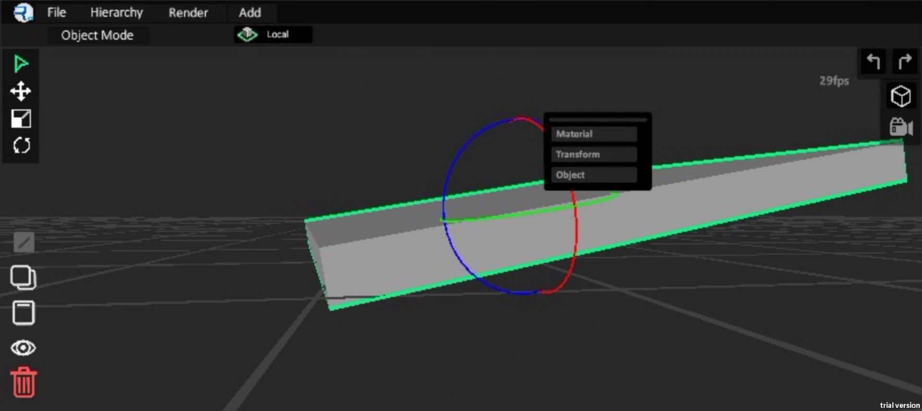
pyautogui.moveTo(445, 206)
pyautogui.mouseDown()
pyautogui.moveTo(418, 200)
pyautogui.moveTo(411, 178)
pyautogui.mouseUp()
# Switch to Global axes and move the slab vertically and along its red axis
pyautogui.moveTo(248, 217); pyautogui.dragTo(319, 202)
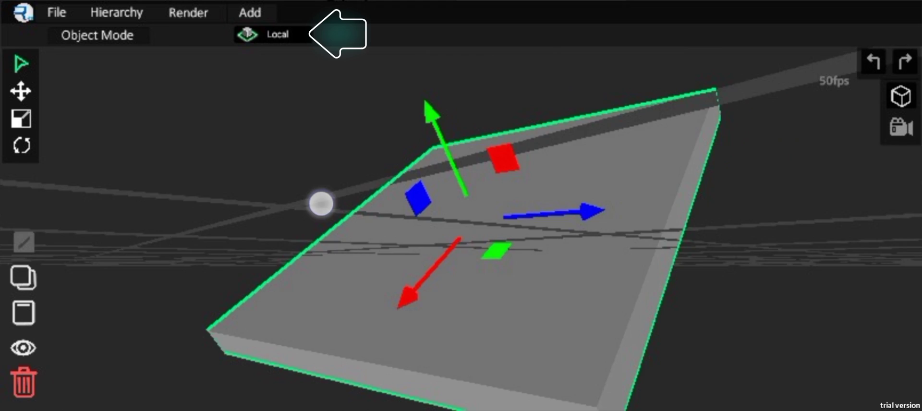
pyautogui.moveTo(403, 116); pyautogui.dragTo(409, 158)
pyautogui.click(269, 34)
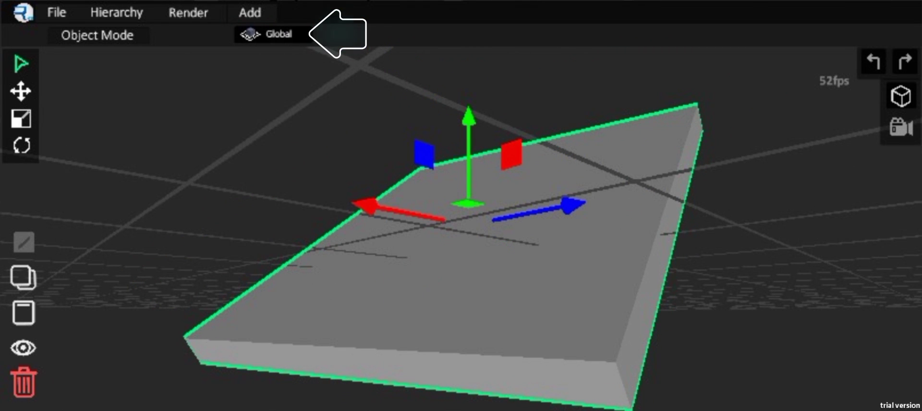
pyautogui.moveTo(673, 211); pyautogui.dragTo(731, 200)
pyautogui.moveTo(282, 251)
pyautogui.mouseDown()
pyautogui.moveTo(281, 328)
pyautogui.moveTo(393, 191)
pyautogui.moveTo(361, 204)
pyautogui.moveTo(362, 150)
pyautogui.mouseUp()
# Rotate the slab until it stands fully upright, then return transforms to Local
pyautogui.click(362, 151)
pyautogui.moveTo(490, 250); pyautogui.dragTo(692, 228)
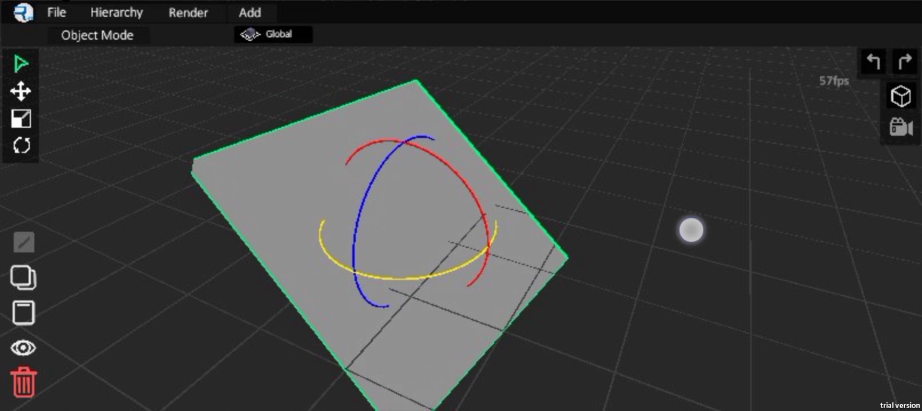
pyautogui.moveTo(483, 271); pyautogui.dragTo(510, 289)
pyautogui.moveTo(495, 242); pyautogui.dragTo(578, 267)
pyautogui.moveTo(501, 291); pyautogui.dragTo(625, 289)
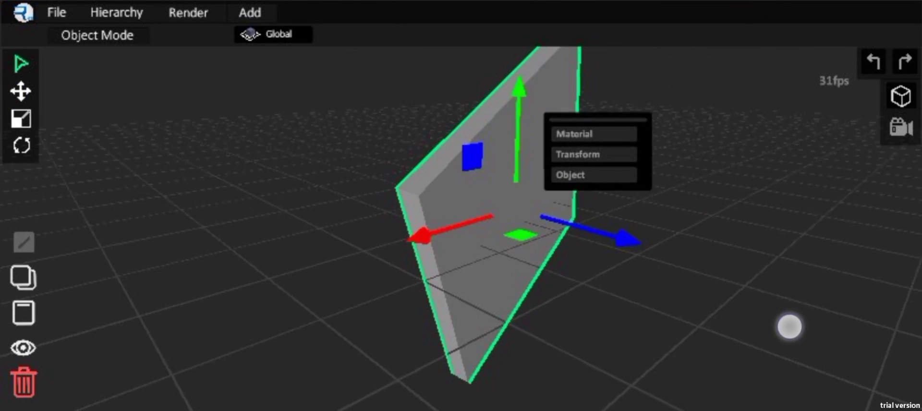
pyautogui.moveTo(789, 325); pyautogui.dragTo(731, 282)
pyautogui.click(273, 34)
pyautogui.moveTo(474, 355)
pyautogui.mouseDown()
pyautogui.moveTo(772, 311)
pyautogui.moveTo(287, 216)
pyautogui.mouseUp()
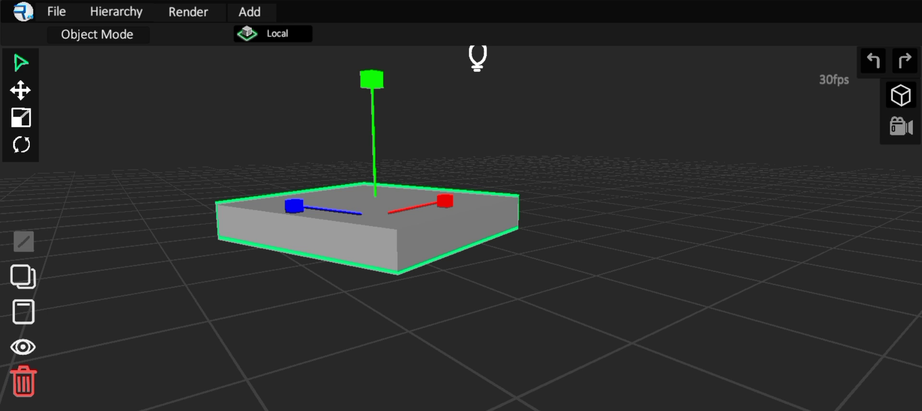
# Duplicate the slab and lift the copy above the original
pyautogui.moveTo(186, 251); pyautogui.dragTo(225, 250)
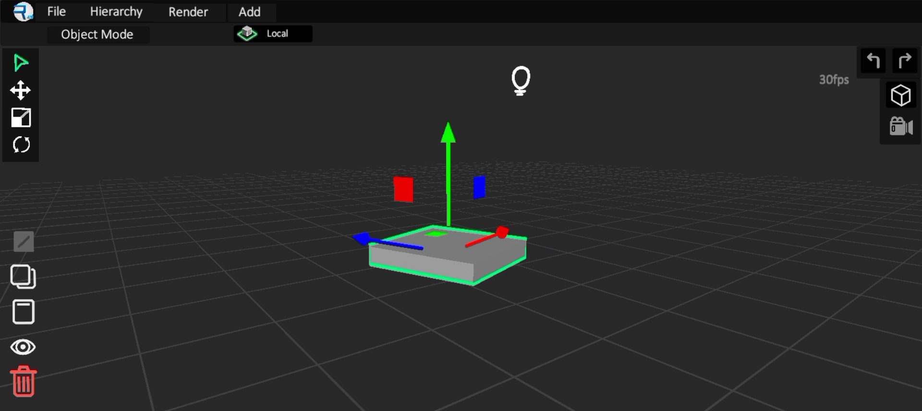
pyautogui.moveTo(485, 108); pyautogui.dragTo(485, 144)
pyautogui.click(34, 277)
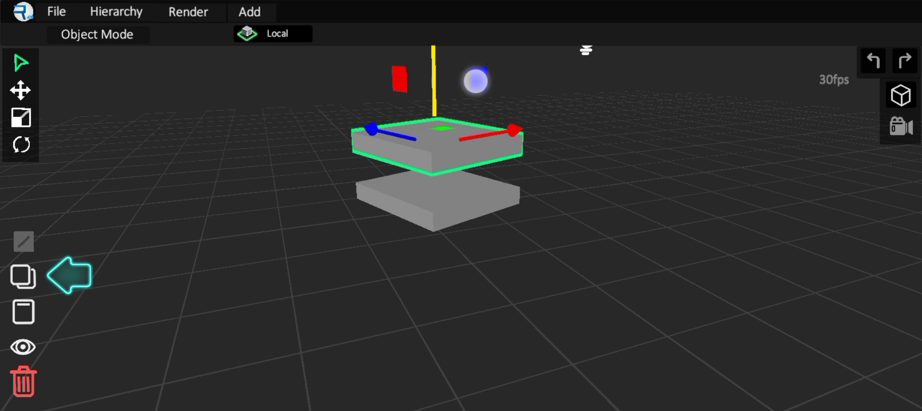
pyautogui.moveTo(774, 247); pyautogui.dragTo(775, 225)
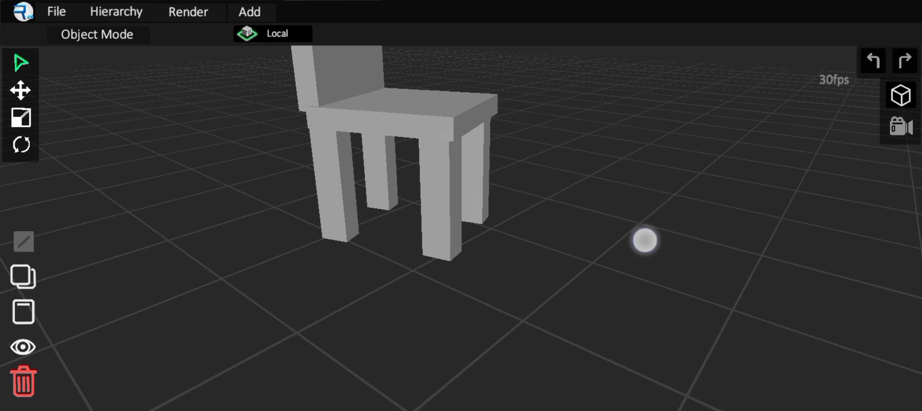
# Close the welcome dialog and start a new blank project with the default cube
pyautogui.click(41, 11)
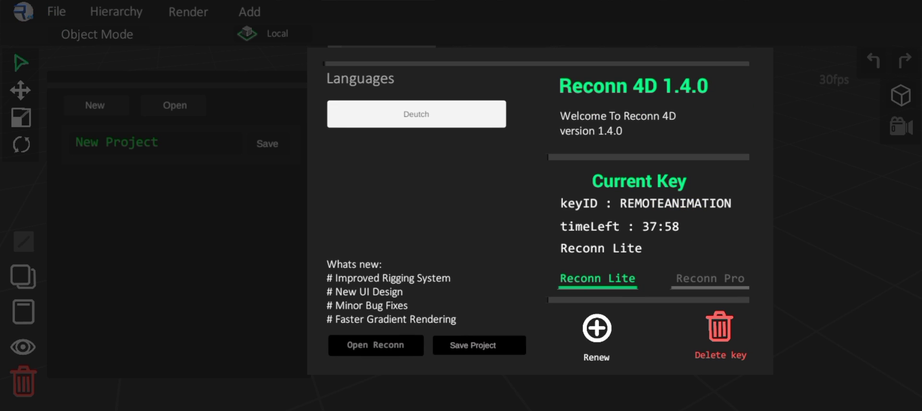
pyautogui.click(388, 349)
pyautogui.click(70, 14)
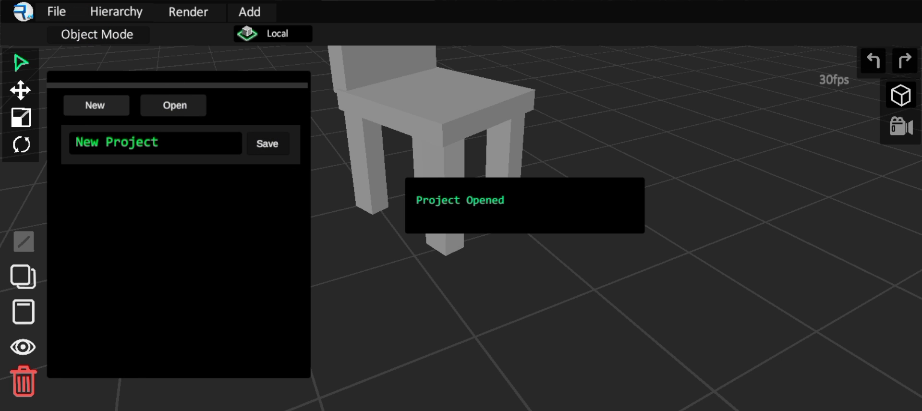
pyautogui.click(94, 106)
pyautogui.click(600, 182)
pyautogui.moveTo(701, 331); pyautogui.dragTo(749, 331)
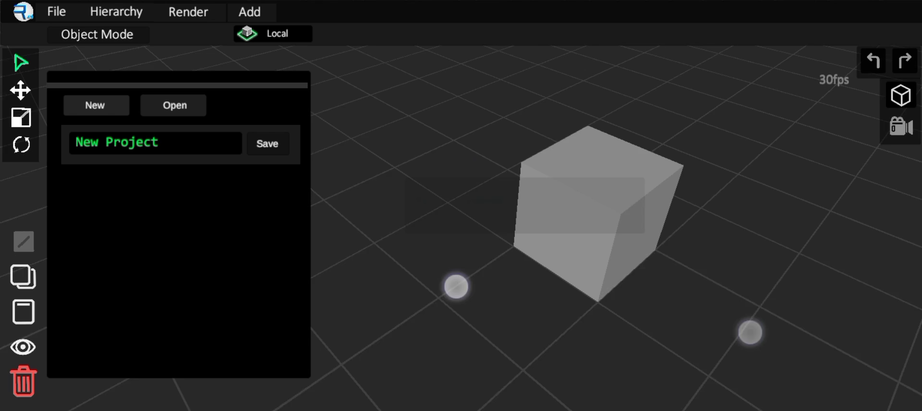
pyautogui.moveTo(523, 266)
pyautogui.mouseDown()
pyautogui.moveTo(618, 283)
pyautogui.moveTo(657, 315)
pyautogui.moveTo(543, 232)
pyautogui.mouseUp()
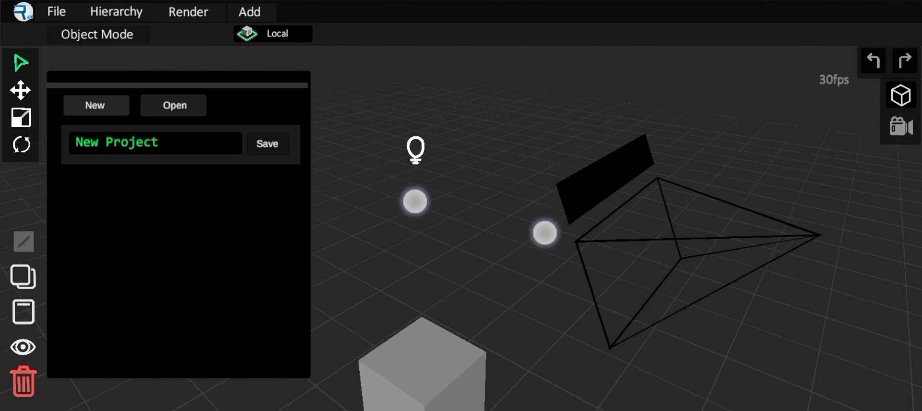
# Open the saved chair project from the projects list and view its scene and camera
pyautogui.click(174, 105)
pyautogui.click(130, 204)
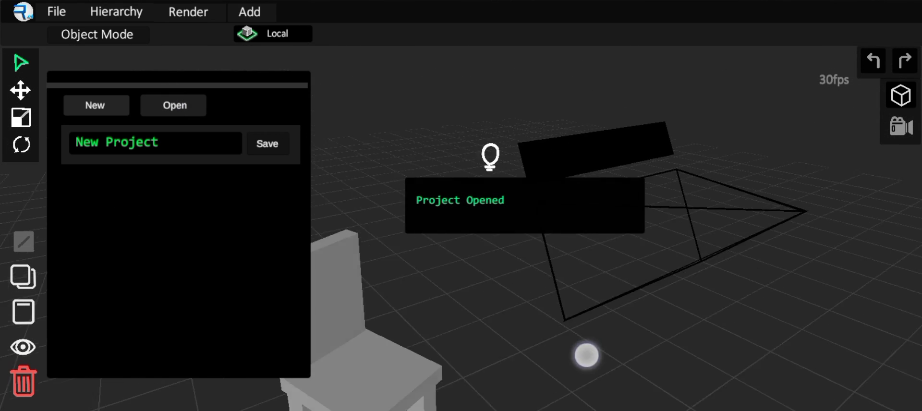
pyautogui.moveTo(564, 346); pyautogui.dragTo(672, 359)
pyautogui.moveTo(528, 288)
pyautogui.mouseDown()
pyautogui.moveTo(480, 298)
pyautogui.moveTo(481, 336)
pyautogui.mouseUp()
pyautogui.click(116, 12)
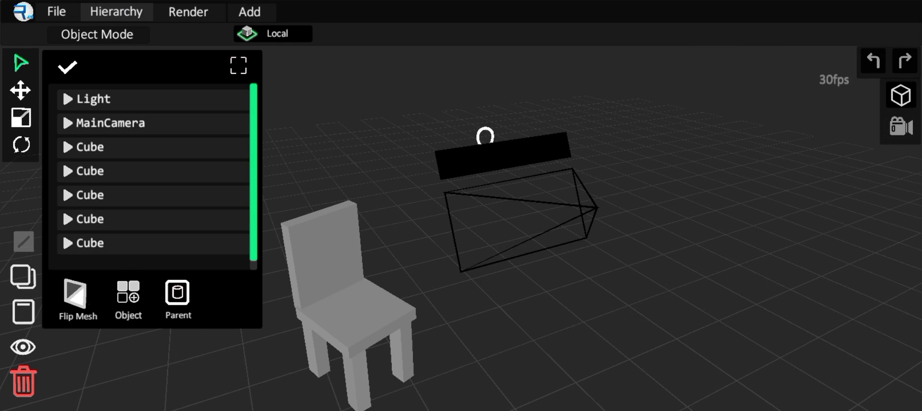
pyautogui.moveTo(130, 226); pyautogui.dragTo(130, 234)
pyautogui.moveTo(130, 137); pyautogui.dragTo(130, 147)
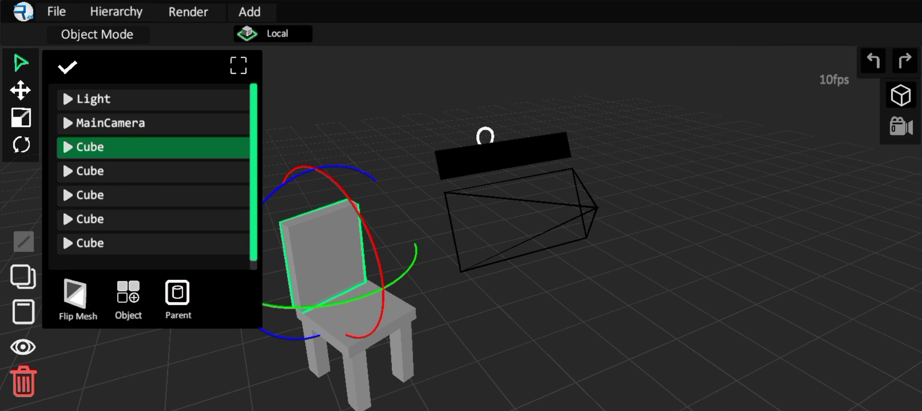
pyautogui.click(128, 173)
pyautogui.moveTo(608, 292)
pyautogui.mouseDown()
pyautogui.moveTo(730, 232)
pyautogui.moveTo(768, 238)
pyautogui.moveTo(750, 225)
pyautogui.mouseUp()
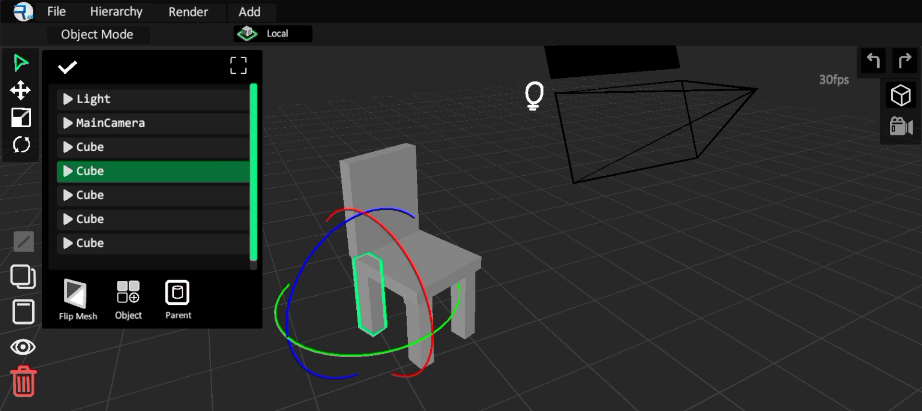
pyautogui.moveTo(346, 304); pyautogui.dragTo(411, 318)
pyautogui.click(108, 91)
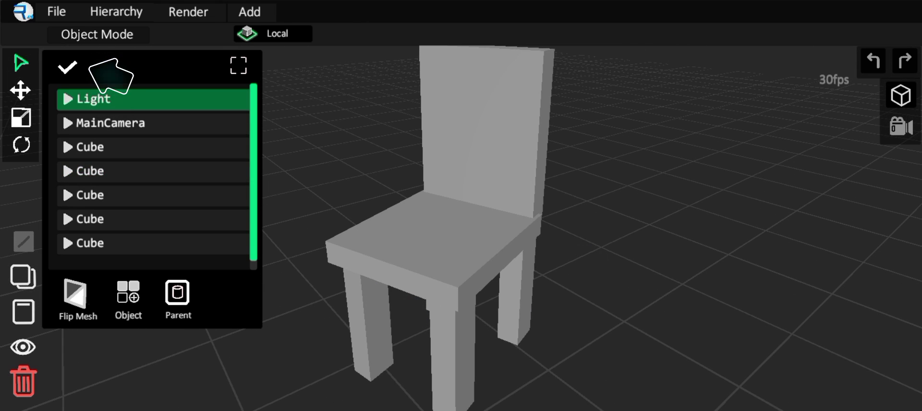
pyautogui.moveTo(120, 123)
pyautogui.mouseDown()
pyautogui.moveTo(146, 167)
pyautogui.moveTo(144, 220)
pyautogui.mouseUp()
pyautogui.click(130, 99)
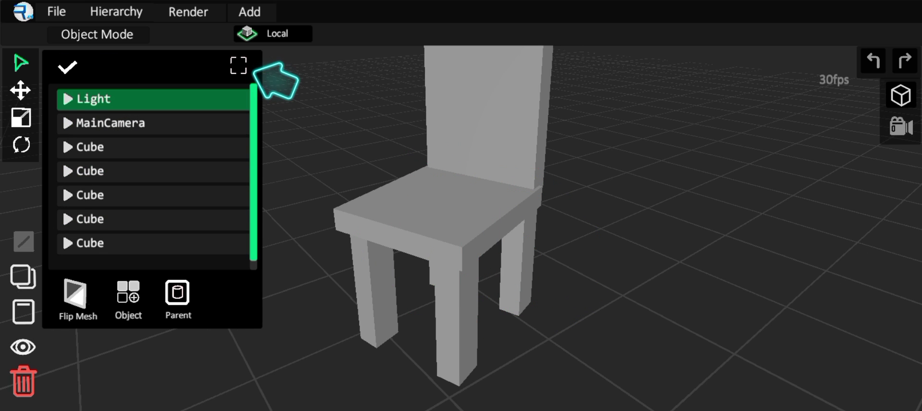
pyautogui.moveTo(537, 313)
pyautogui.mouseDown()
pyautogui.moveTo(418, 307)
pyautogui.moveTo(624, 319)
pyautogui.mouseUp()
pyautogui.scroll(3, 456, 325)
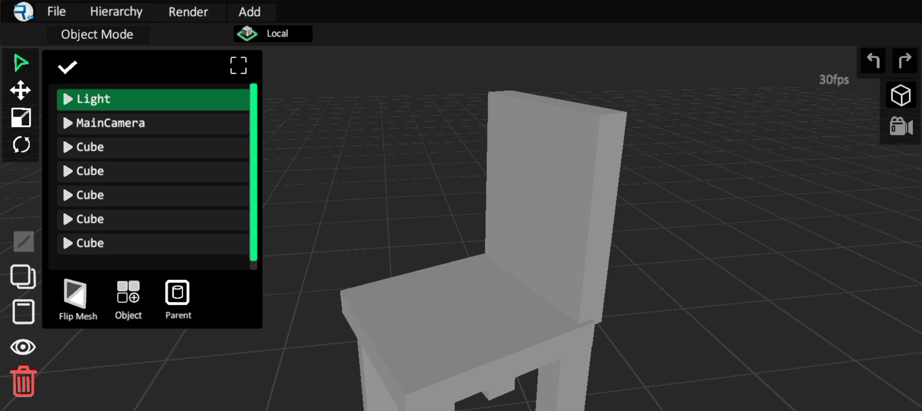
pyautogui.click(145, 100)
pyautogui.click(237, 67)
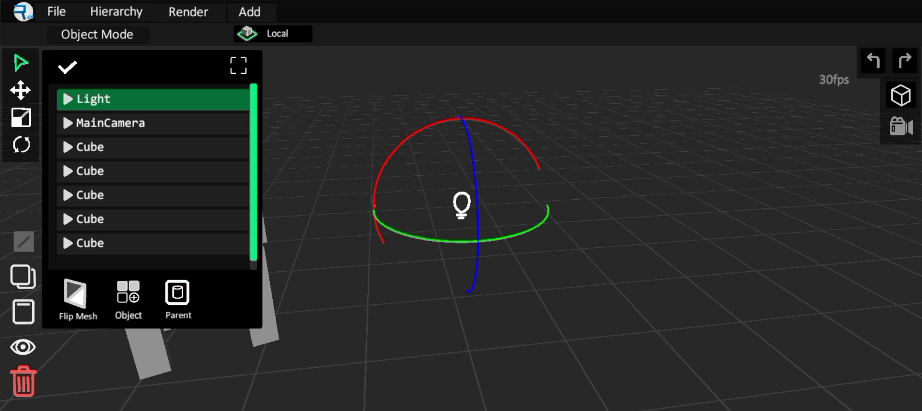
pyautogui.click(473, 278)
pyautogui.moveTo(710, 129)
pyautogui.mouseDown()
pyautogui.moveTo(563, 269)
pyautogui.moveTo(583, 52)
pyautogui.moveTo(647, 187)
pyautogui.moveTo(639, 289)
pyautogui.mouseUp()
pyautogui.scroll(5, 583, 52)
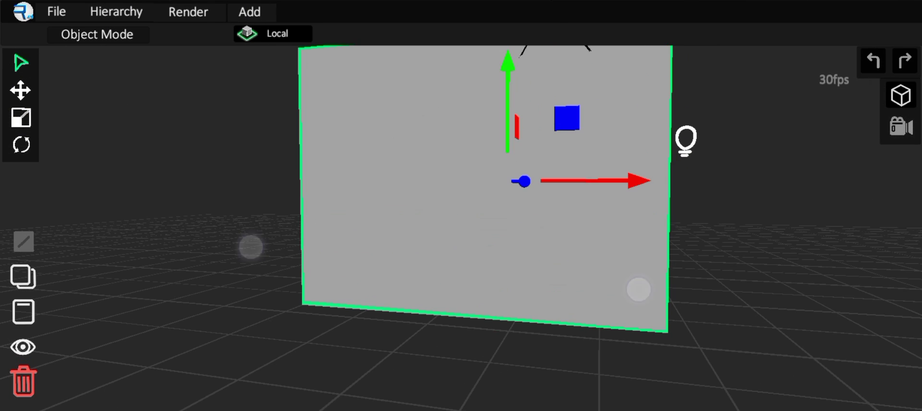
pyautogui.click(116, 11)
pyautogui.click(708, 344)
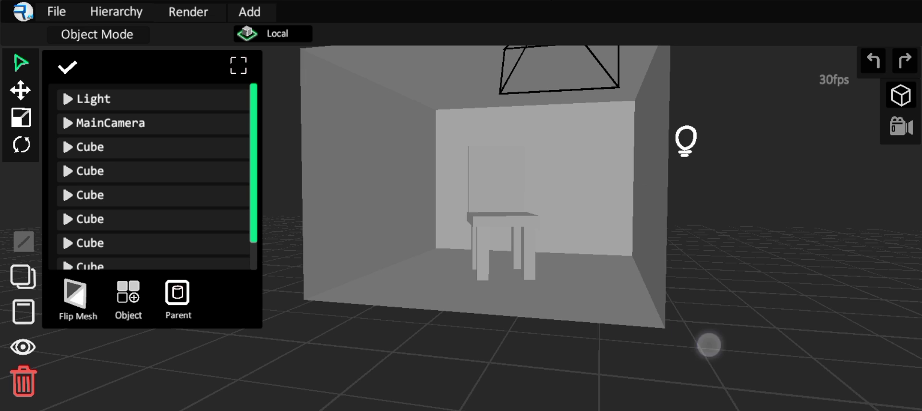
pyautogui.moveTo(708, 344)
pyautogui.mouseDown()
pyautogui.moveTo(482, 344)
pyautogui.moveTo(541, 356)
pyautogui.moveTo(611, 350)
pyautogui.moveTo(679, 313)
pyautogui.moveTo(706, 195)
pyautogui.moveTo(634, 339)
pyautogui.moveTo(511, 226)
pyautogui.mouseUp()
pyautogui.click(512, 225)
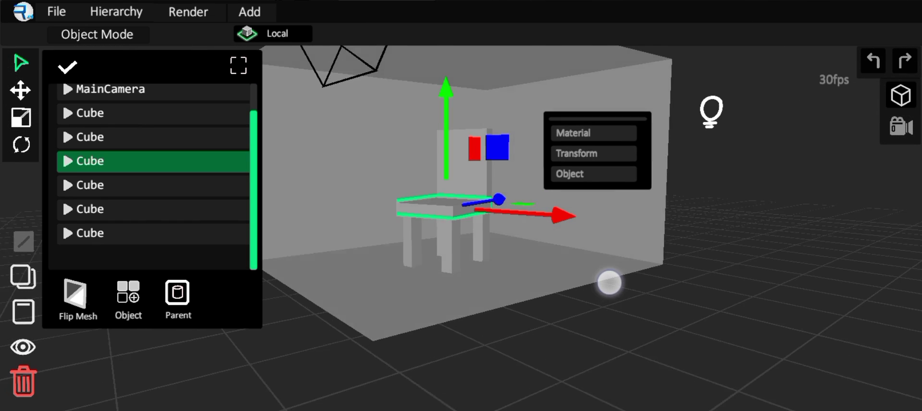
# Multi-select the chair back and other chair parts in Hierarchy and parent them into a Group
pyautogui.click(99, 139)
pyautogui.moveTo(99, 142); pyautogui.dragTo(128, 259)
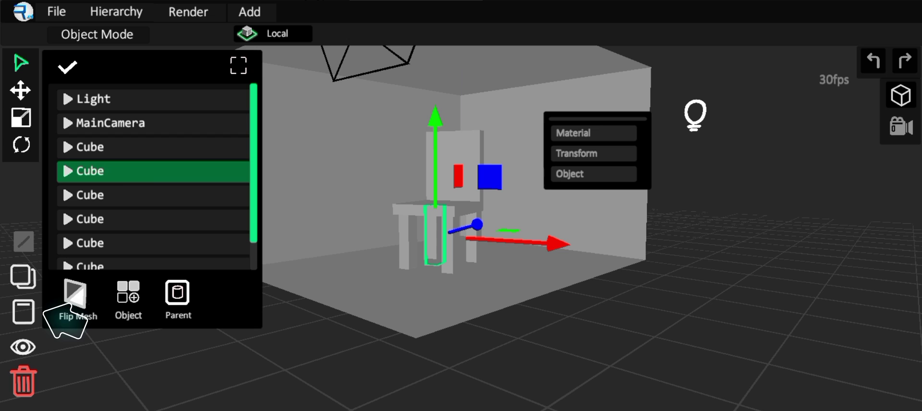
pyautogui.moveTo(593, 339); pyautogui.dragTo(639, 341)
pyautogui.click(96, 147)
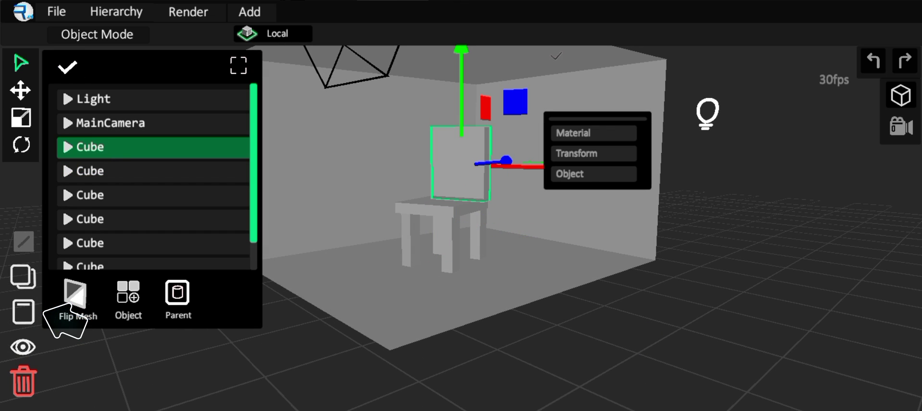
pyautogui.click(119, 171)
pyautogui.click(119, 195)
pyautogui.click(120, 219)
pyautogui.moveTo(120, 230); pyautogui.dragTo(113, 207)
pyautogui.click(113, 209)
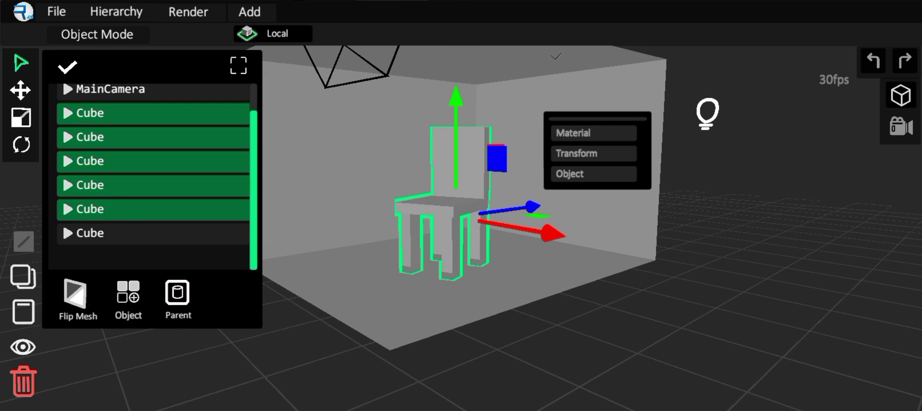
pyautogui.click(129, 237)
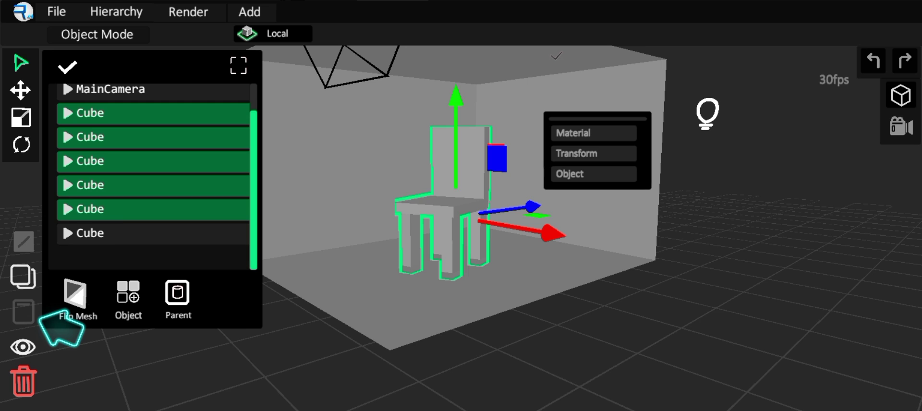
pyautogui.click(23, 313)
pyautogui.click(120, 171)
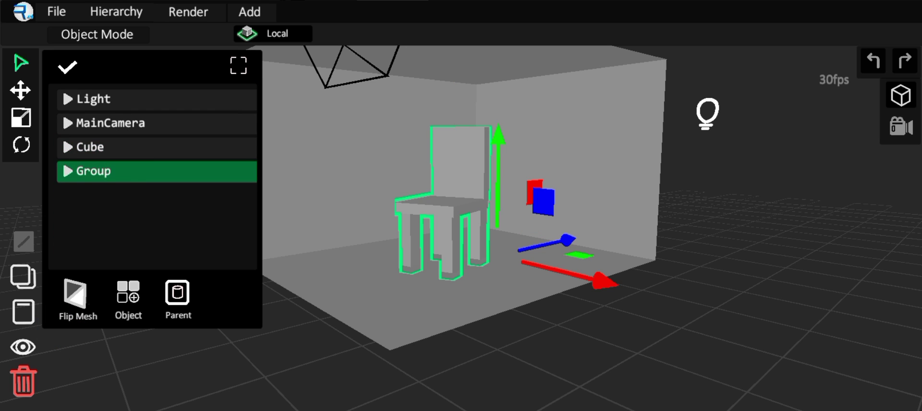
# Duplicate the chair Group to add a second chair
pyautogui.moveTo(686, 314); pyautogui.dragTo(525, 346)
pyautogui.click(144, 123)
pyautogui.click(144, 172)
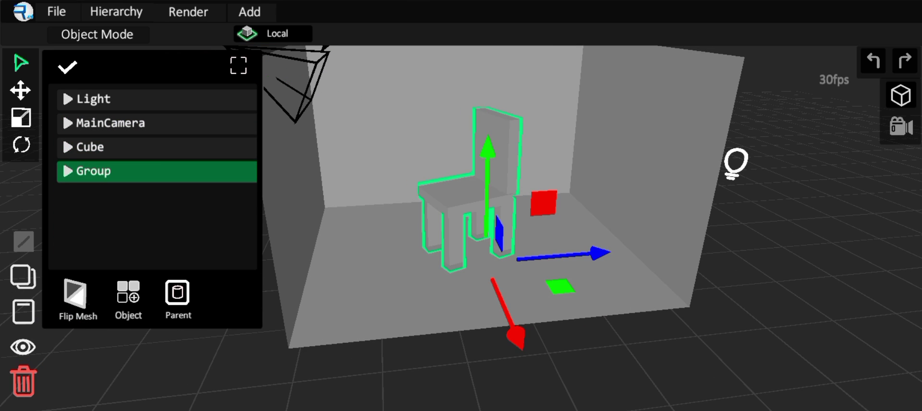
pyautogui.moveTo(666, 251)
pyautogui.mouseDown()
pyautogui.moveTo(512, 303)
pyautogui.moveTo(613, 284)
pyautogui.mouseUp()
pyautogui.click(23, 277)
pyautogui.click(118, 195)
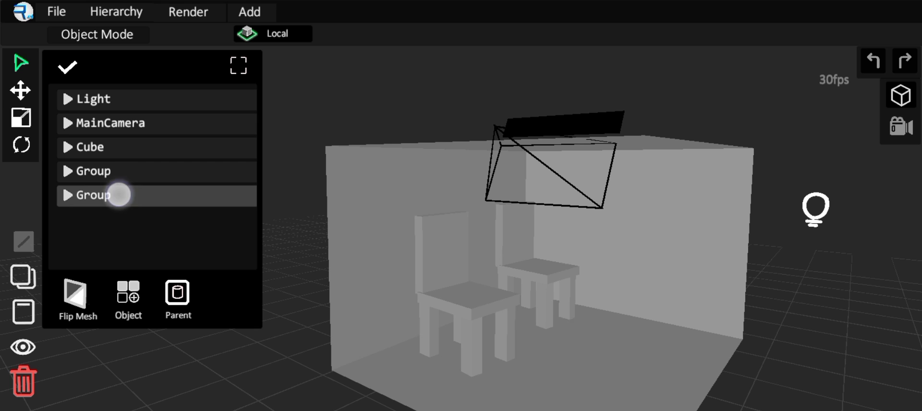
# Parent the first chair Group to the room Cube
pyautogui.click(623, 333)
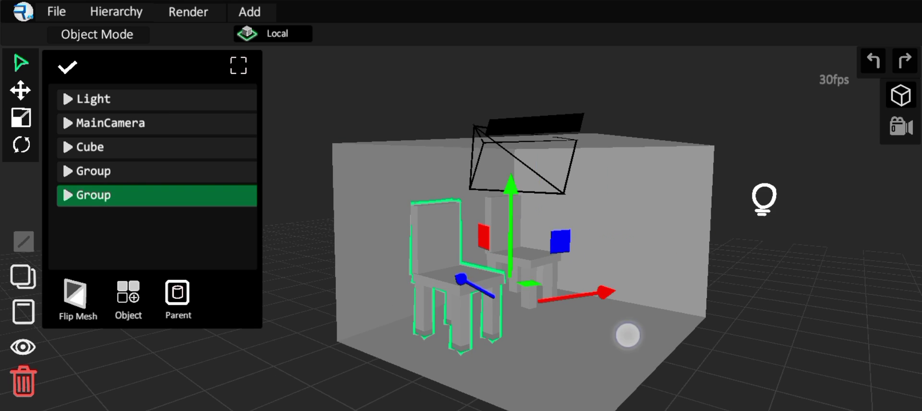
pyautogui.moveTo(406, 298)
pyautogui.mouseDown()
pyautogui.moveTo(755, 350)
pyautogui.moveTo(617, 179)
pyautogui.moveTo(597, 118)
pyautogui.mouseUp()
pyautogui.click(21, 144)
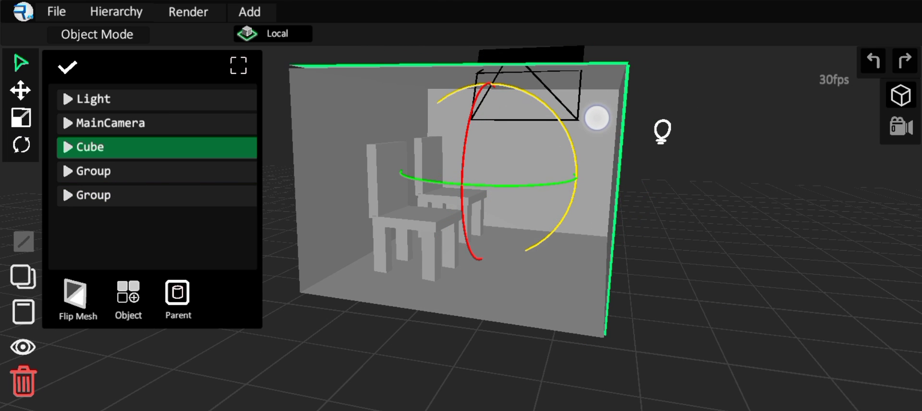
pyautogui.click(673, 268)
pyautogui.moveTo(673, 268); pyautogui.dragTo(552, 250)
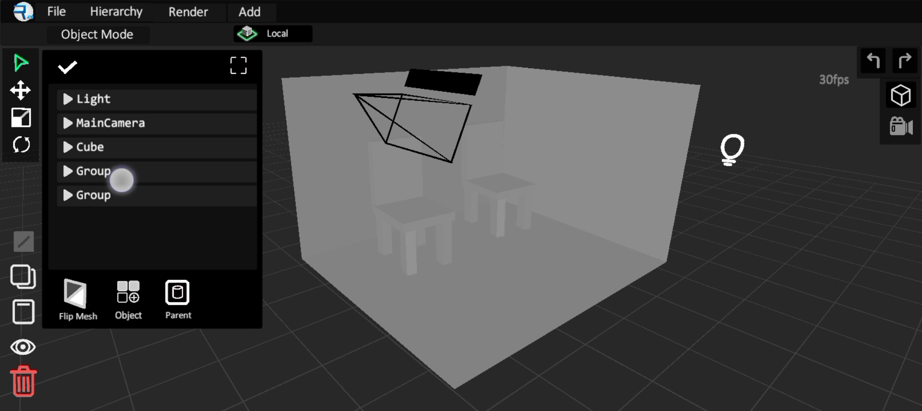
pyautogui.click(121, 177)
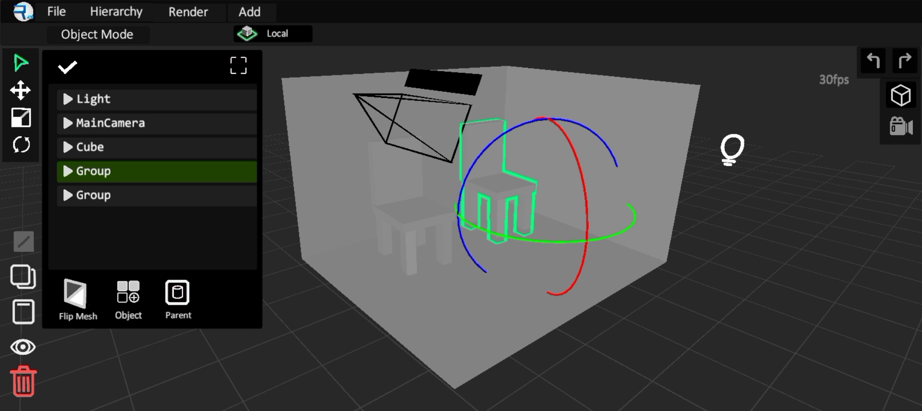
pyautogui.click(120, 146)
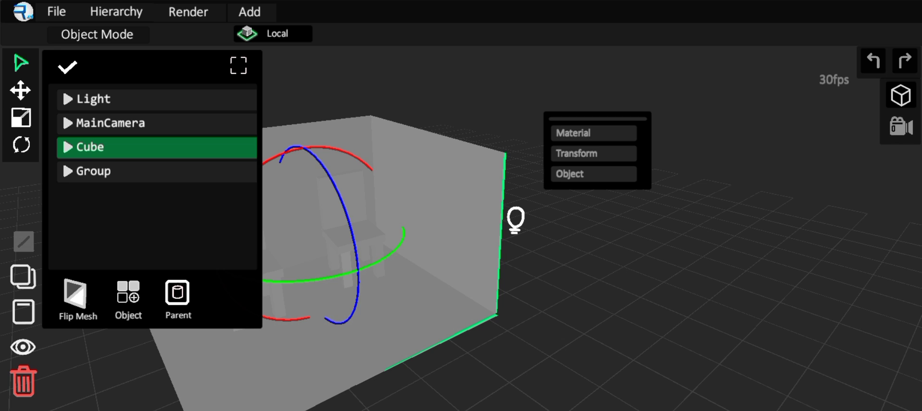
pyautogui.moveTo(481, 241); pyautogui.dragTo(576, 240)
# Expand Cube and parent the other top-level chair Group to it as well
pyautogui.click(67, 146)
pyautogui.click(117, 171)
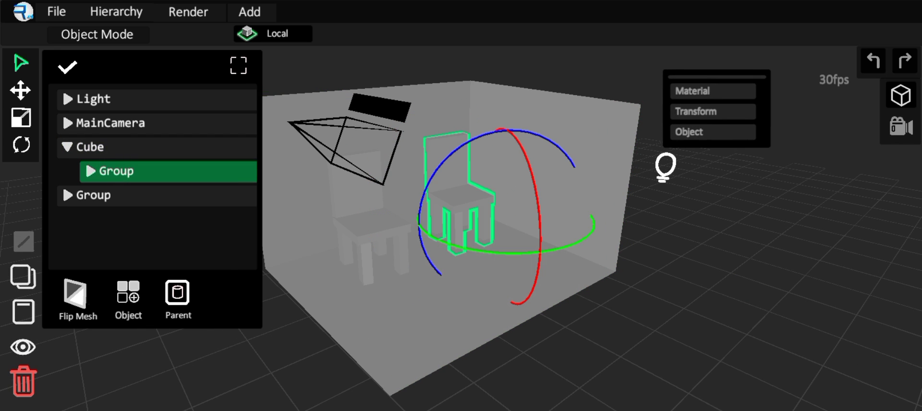
pyautogui.click(96, 195)
pyautogui.click(177, 293)
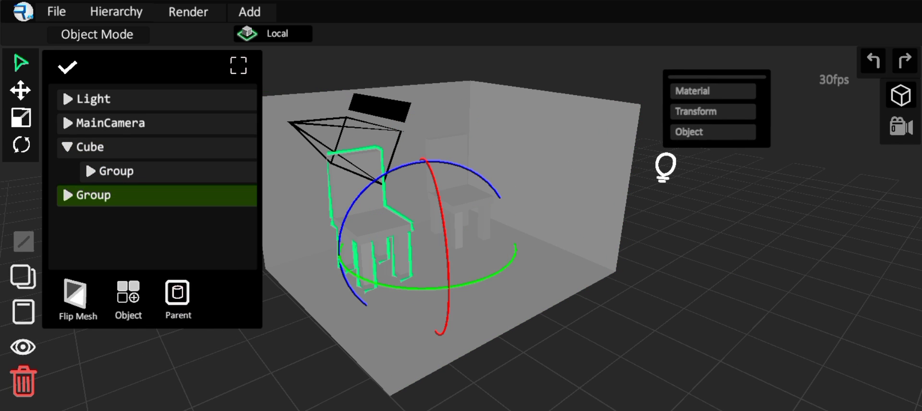
pyautogui.click(96, 147)
# Unparent one chair Group from Cube, returning it to the top level
pyautogui.moveTo(654, 291); pyautogui.dragTo(578, 158)
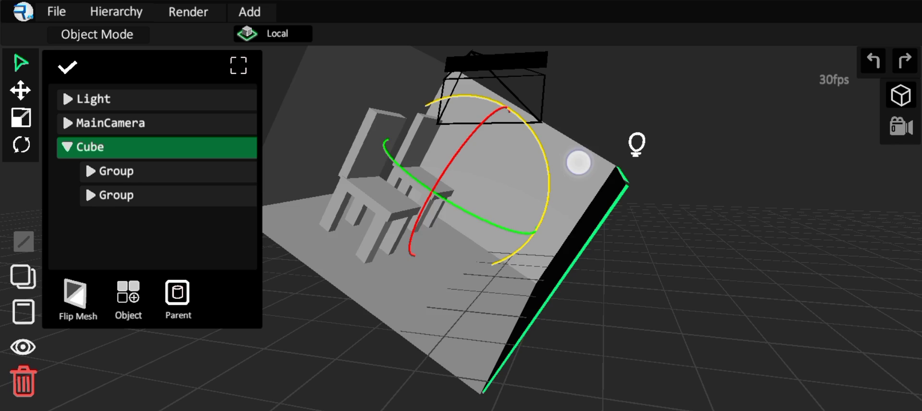
pyautogui.moveTo(89, 158); pyautogui.dragTo(57, 144)
pyautogui.click(177, 293)
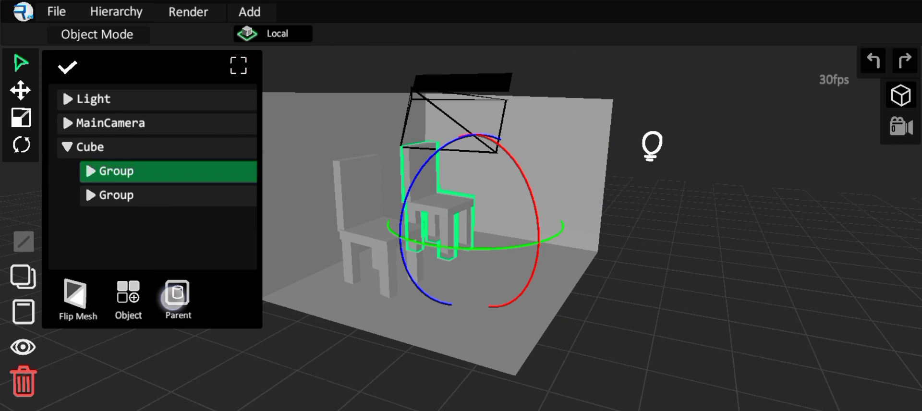
pyautogui.click(139, 171)
pyautogui.click(105, 171)
pyautogui.click(177, 293)
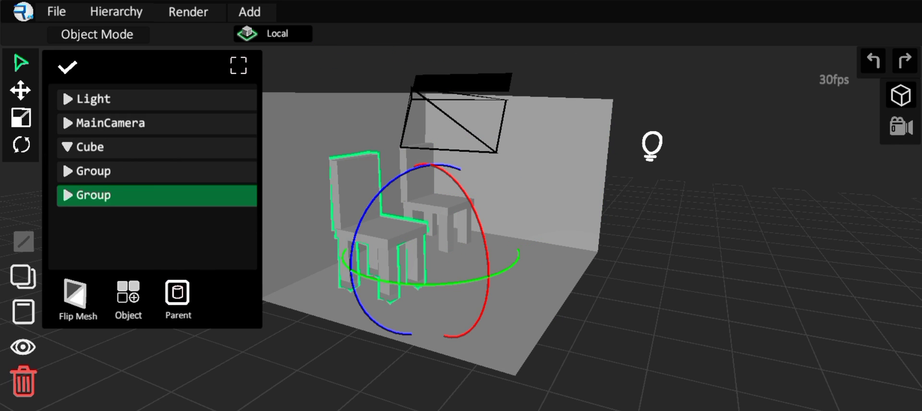
# Close Hierarchy, glance at the Render settings, and add a sphere to the room
pyautogui.click(710, 338)
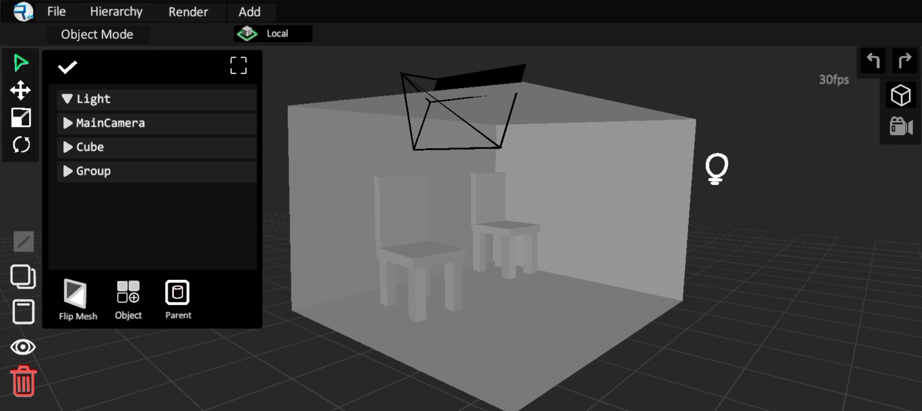
pyautogui.click(116, 11)
pyautogui.click(189, 11)
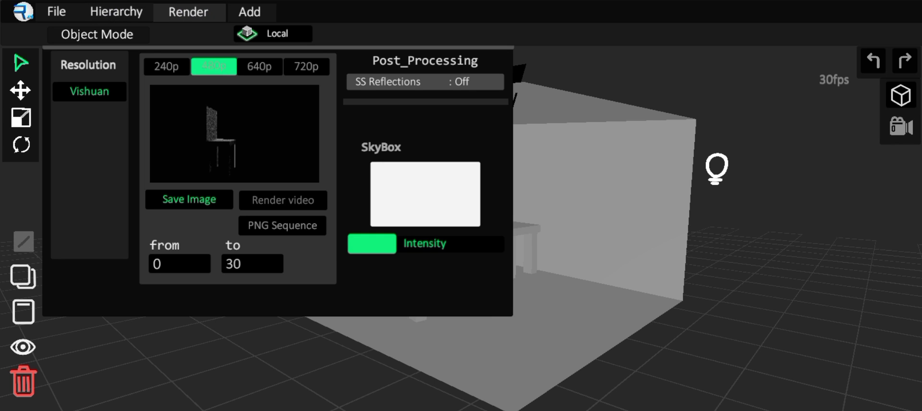
pyautogui.click(182, 12)
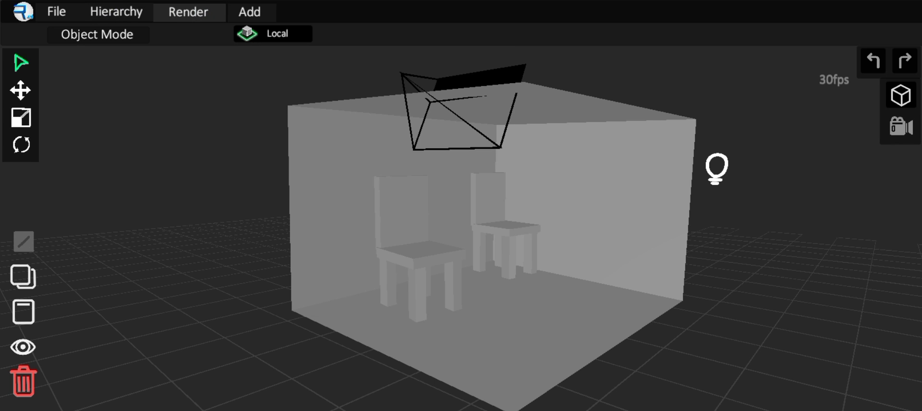
pyautogui.click(250, 11)
pyautogui.moveTo(338, 149); pyautogui.dragTo(285, 154)
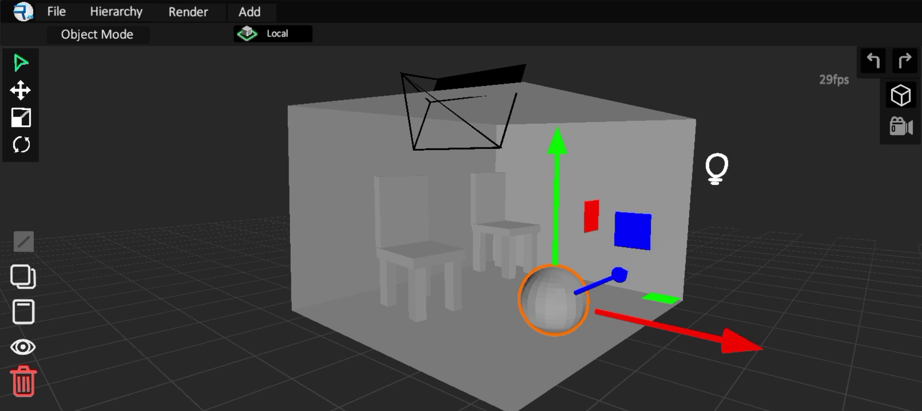
pyautogui.moveTo(635, 319); pyautogui.dragTo(504, 384)
pyautogui.click(690, 205)
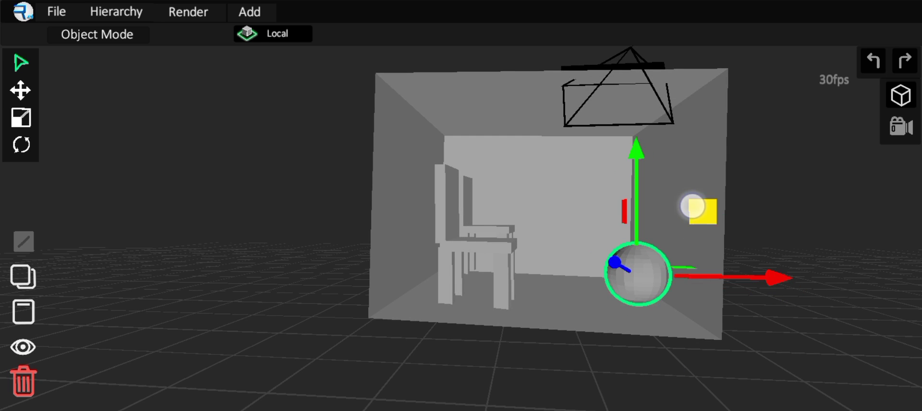
# Add a cylinder column to the room
pyautogui.click(665, 373)
pyautogui.moveTo(665, 373); pyautogui.dragTo(481, 366)
pyautogui.click(248, 11)
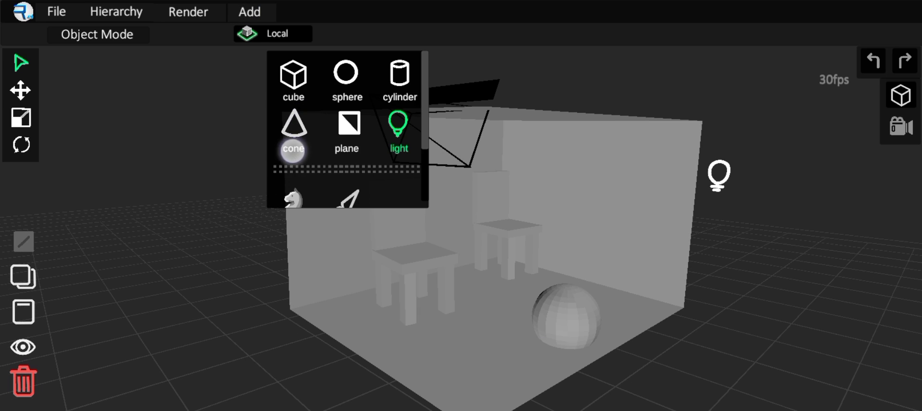
pyautogui.click(391, 83)
pyautogui.moveTo(720, 336)
pyautogui.mouseDown()
pyautogui.moveTo(615, 324)
pyautogui.moveTo(700, 237)
pyautogui.mouseUp()
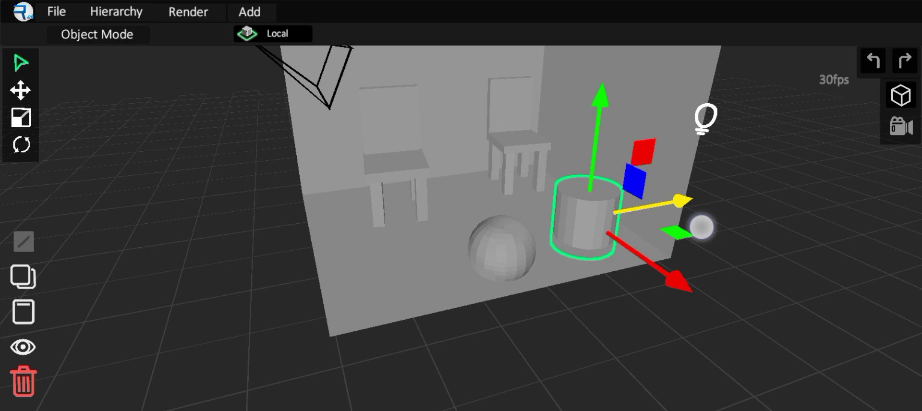
# Add another light and start importing a character model from the device's files
pyautogui.click(248, 12)
pyautogui.moveTo(332, 183); pyautogui.dragTo(332, 125)
pyautogui.click(398, 103)
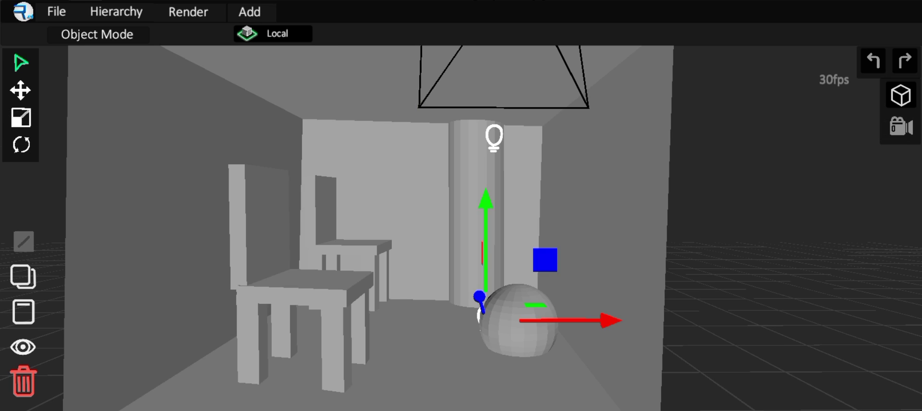
pyautogui.moveTo(589, 329); pyautogui.dragTo(481, 325)
pyautogui.click(284, 139)
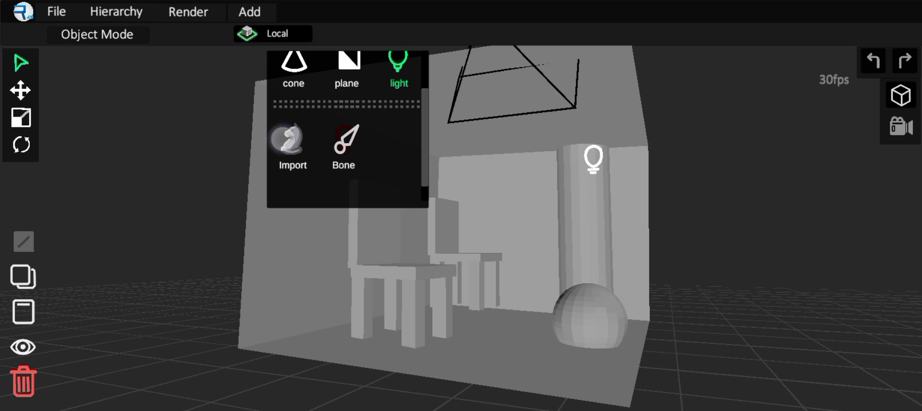
# Slide the imported figure beside the chairs and preview a path-traced render
pyautogui.press('Escape')
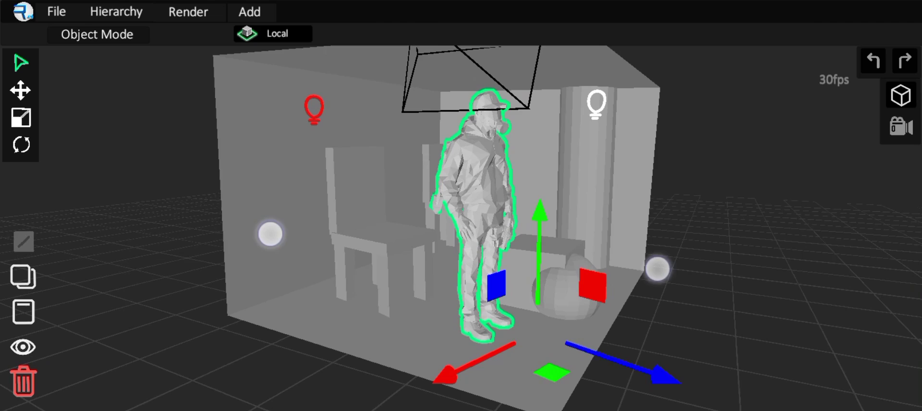
pyautogui.moveTo(654, 370)
pyautogui.mouseDown()
pyautogui.moveTo(556, 336)
pyautogui.moveTo(410, 342)
pyautogui.moveTo(457, 387)
pyautogui.moveTo(690, 257)
pyautogui.moveTo(706, 237)
pyautogui.moveTo(791, 237)
pyautogui.mouseUp()
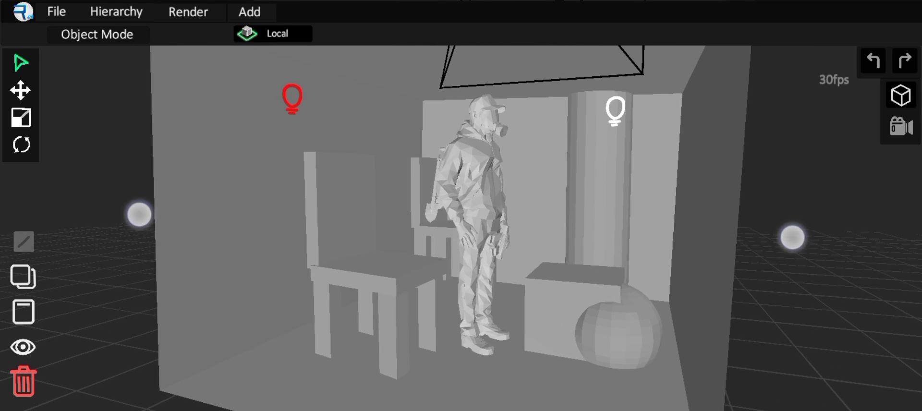
pyautogui.click(901, 95)
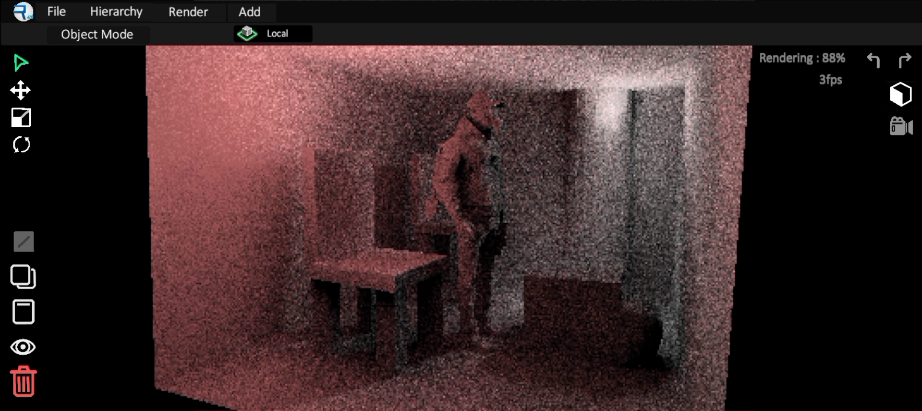
pyautogui.click(901, 94)
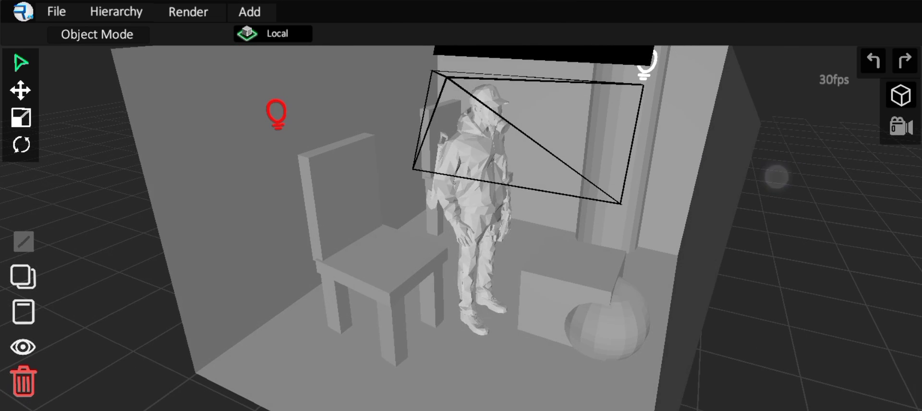
# Zoom out and toggle the scene-camera view, ending looking through the camera
pyautogui.scroll(-3, 413, 231)
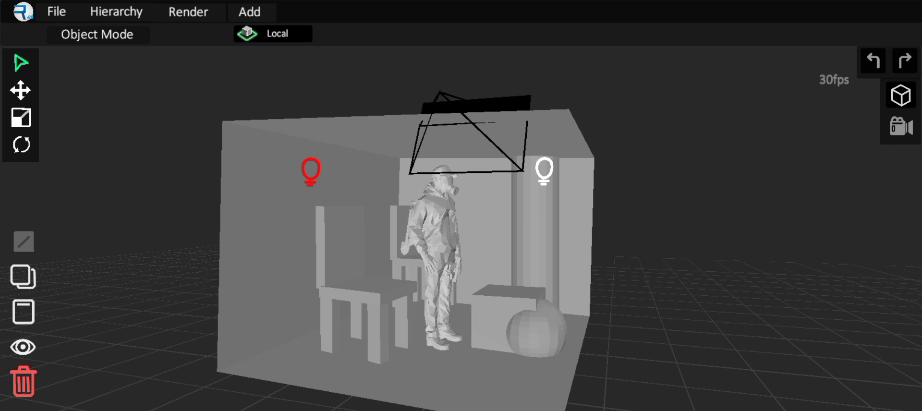
pyautogui.click(900, 127)
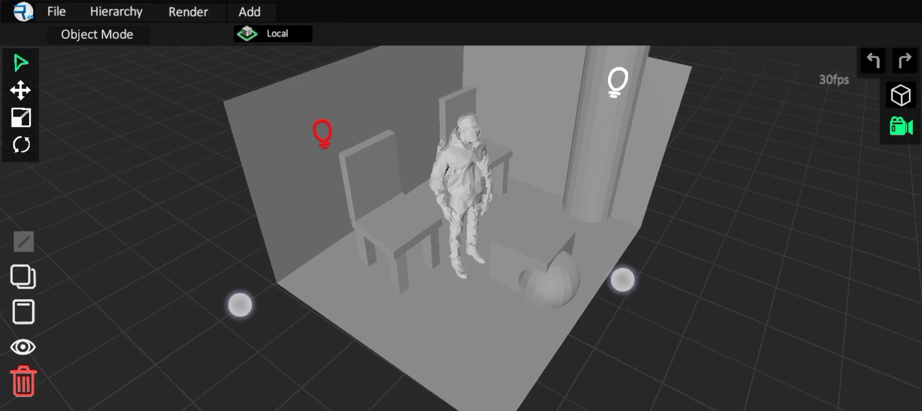
pyautogui.click(900, 126)
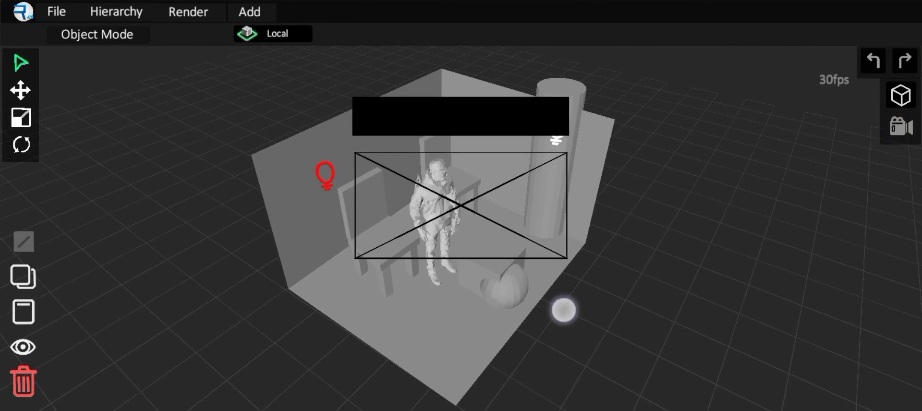
pyautogui.click(901, 126)
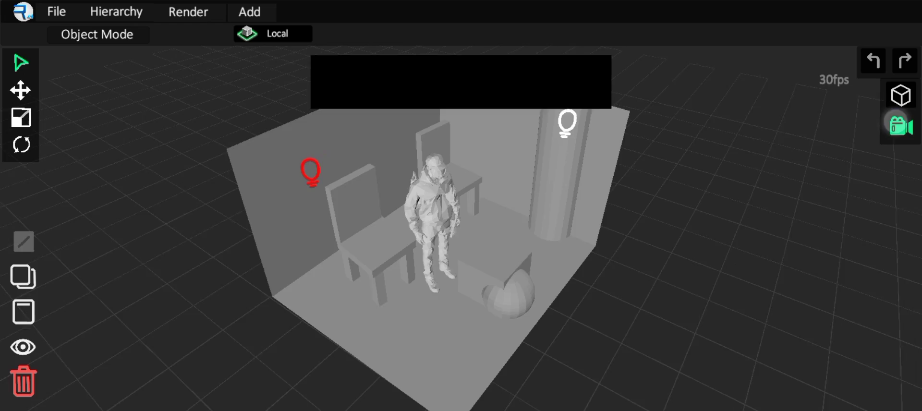
# Select the tall cylinder and switch it into Edit Mode
pyautogui.click(545, 315)
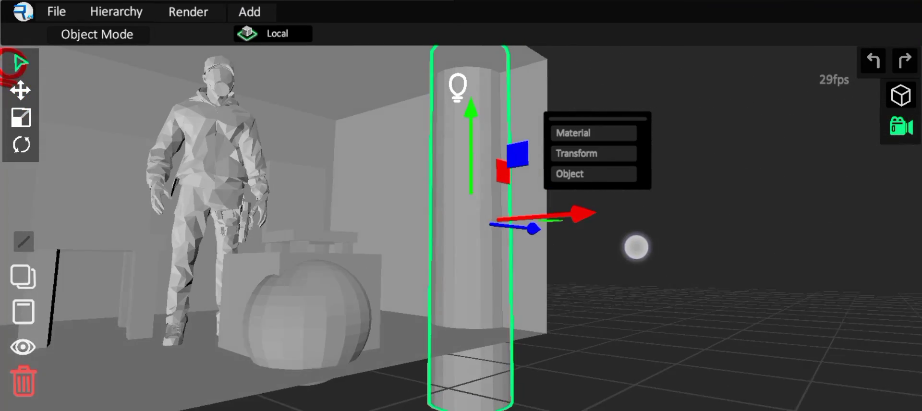
pyautogui.moveTo(545, 314)
pyautogui.mouseDown()
pyautogui.moveTo(799, 242)
pyautogui.moveTo(675, 316)
pyautogui.mouseUp()
pyautogui.click(97, 34)
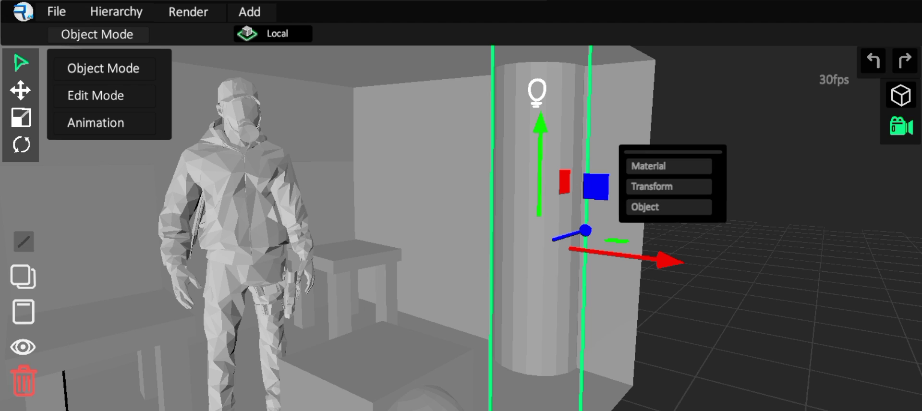
pyautogui.click(96, 95)
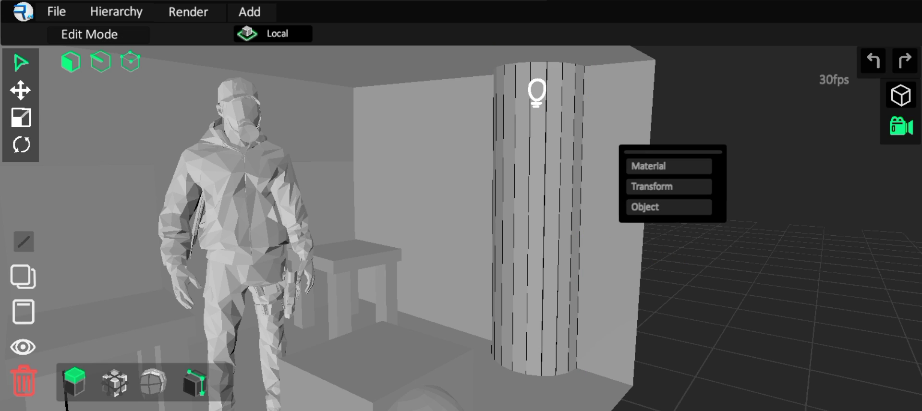
# Loop-cut two horizontal edge loops on the cylinder and box-select the band of faces between them
pyautogui.click(555, 182)
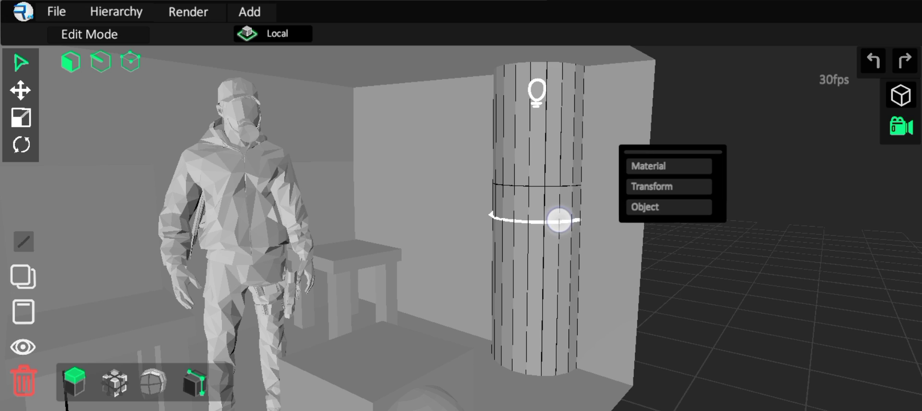
pyautogui.moveTo(719, 299); pyautogui.dragTo(706, 305)
pyautogui.click(535, 283)
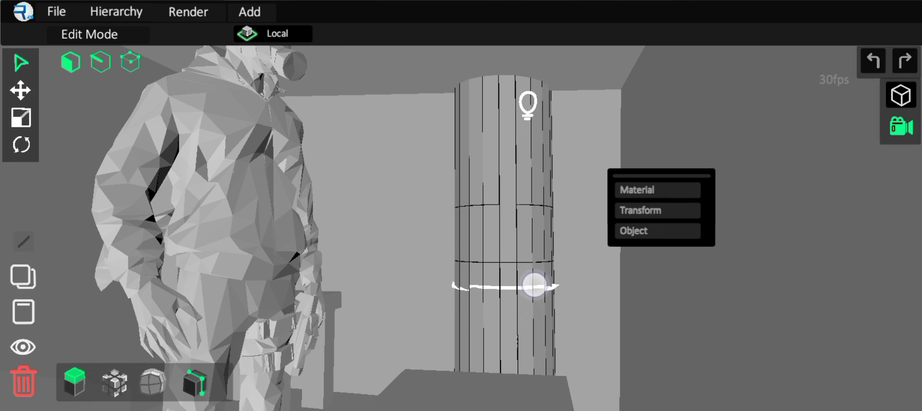
pyautogui.moveTo(614, 281); pyautogui.dragTo(554, 282)
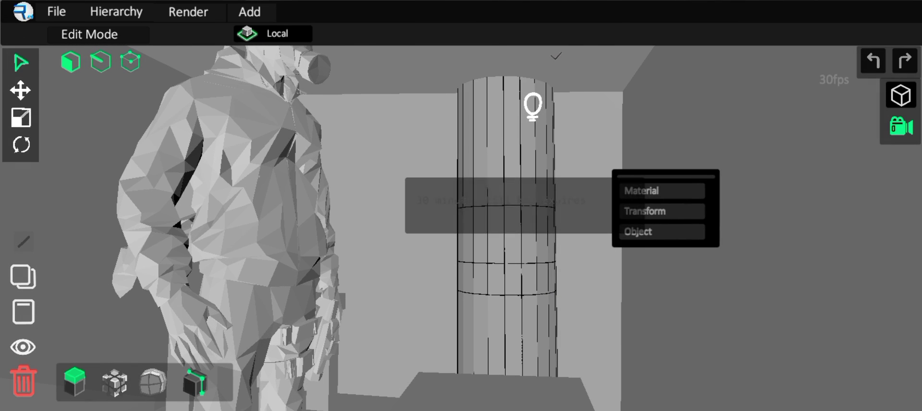
pyautogui.moveTo(417, 157); pyautogui.dragTo(570, 262)
pyautogui.moveTo(618, 326)
pyautogui.mouseDown()
pyautogui.moveTo(247, 310)
pyautogui.moveTo(638, 347)
pyautogui.moveTo(511, 331)
pyautogui.mouseUp()
# Inset the cube's top face to start the square frame
pyautogui.moveTo(299, 164); pyautogui.dragTo(531, 257)
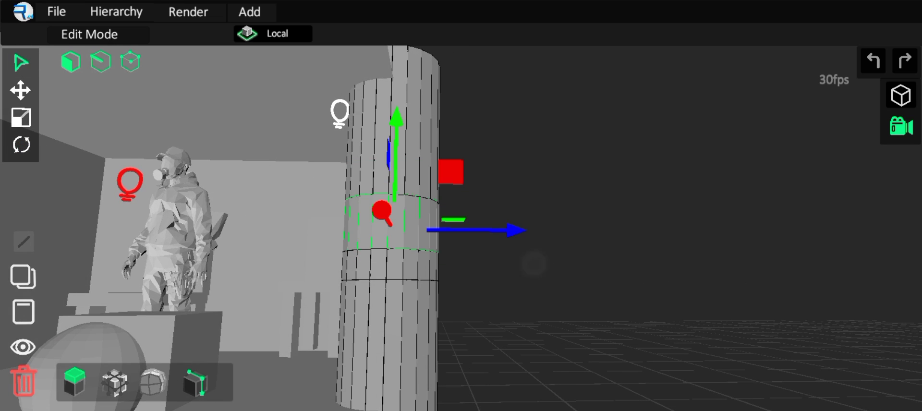
pyautogui.moveTo(672, 312)
pyautogui.mouseDown()
pyautogui.moveTo(765, 328)
pyautogui.moveTo(539, 353)
pyautogui.moveTo(478, 172)
pyautogui.mouseUp()
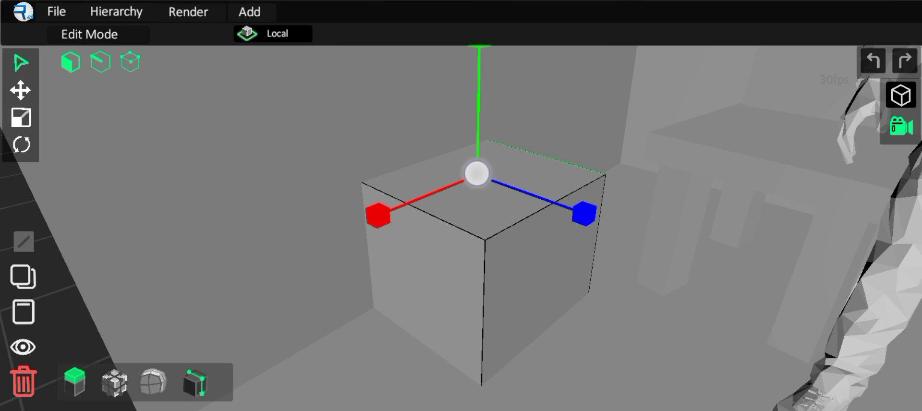
pyautogui.moveTo(702, 337)
pyautogui.mouseDown()
pyautogui.moveTo(605, 376)
pyautogui.moveTo(692, 317)
pyautogui.mouseUp()
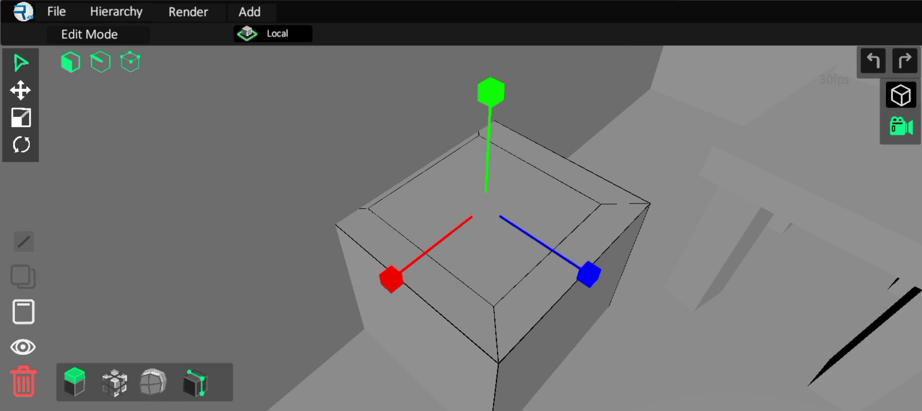
pyautogui.click(20, 90)
pyautogui.moveTo(488, 269)
pyautogui.mouseDown()
pyautogui.moveTo(665, 319)
pyautogui.moveTo(618, 253)
pyautogui.moveTo(599, 310)
pyautogui.moveTo(604, 298)
pyautogui.moveTo(716, 255)
pyautogui.mouseUp()
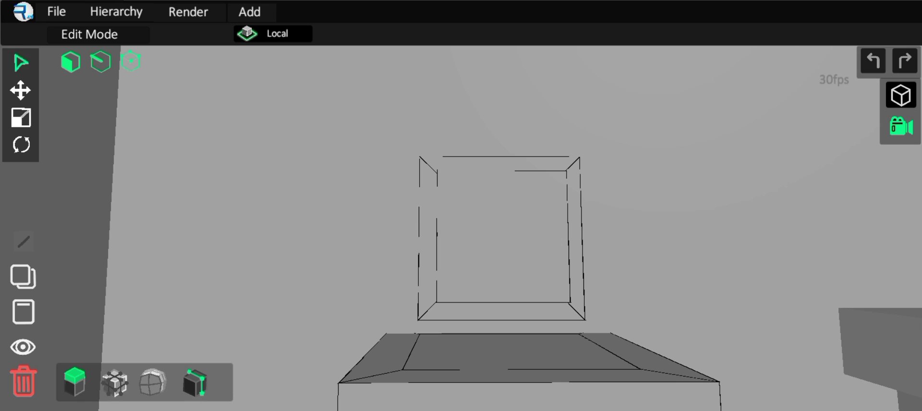
# Select the frame and large box, then slide it along the depth axis onto the box
pyautogui.moveTo(356, 127); pyautogui.dragTo(662, 331)
pyautogui.moveTo(669, 226)
pyautogui.mouseDown()
pyautogui.moveTo(664, 246)
pyautogui.moveTo(840, 221)
pyautogui.mouseUp()
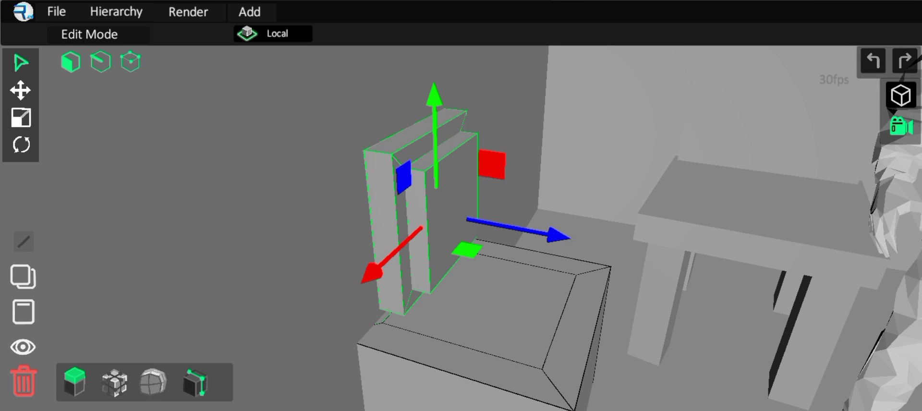
pyautogui.click(23, 313)
pyautogui.moveTo(710, 318); pyautogui.dragTo(508, 201)
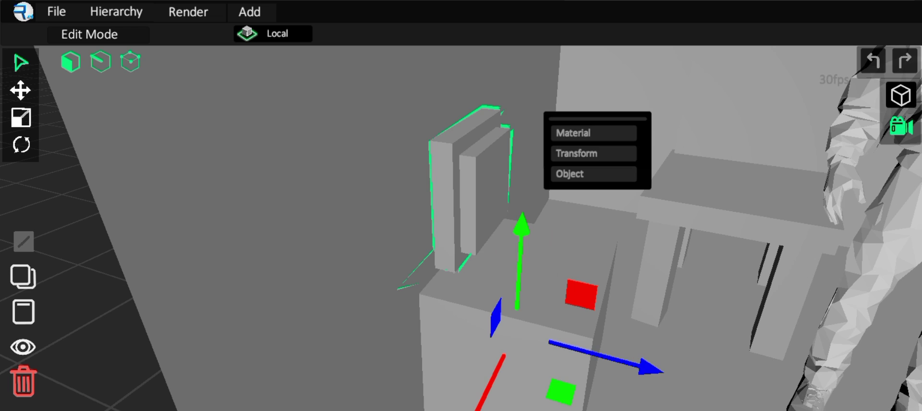
pyautogui.moveTo(566, 333); pyautogui.dragTo(603, 341)
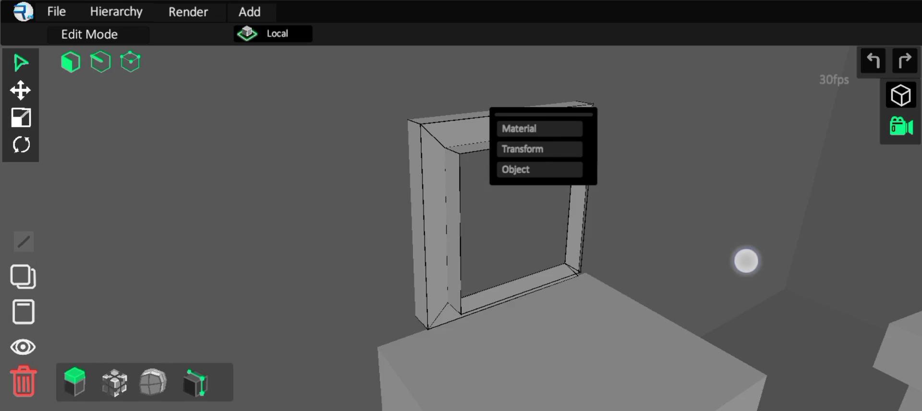
# In vertex selection mode, drag the frame's inner vertices to fold a slanted panel into the opening
pyautogui.moveTo(746, 261); pyautogui.dragTo(670, 318)
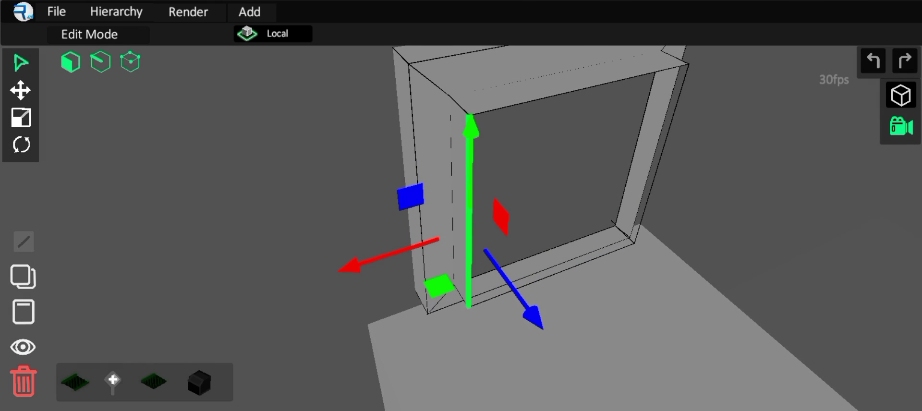
pyautogui.moveTo(439, 280); pyautogui.dragTo(423, 269)
pyautogui.click(130, 61)
pyautogui.moveTo(597, 255); pyautogui.dragTo(563, 282)
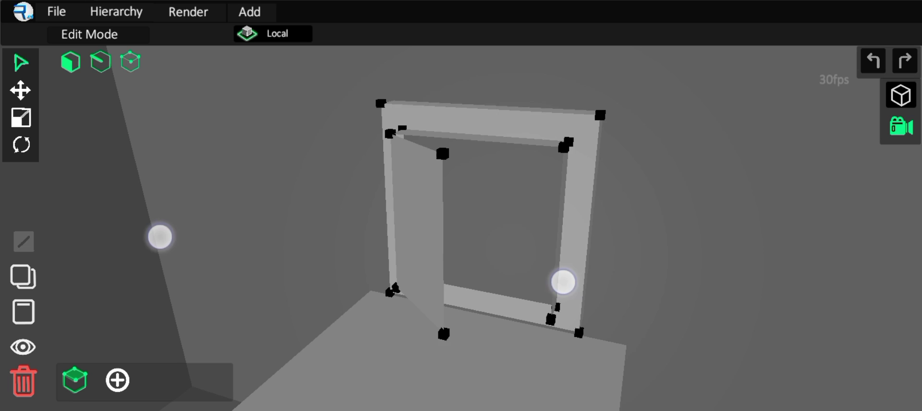
pyautogui.click(564, 282)
pyautogui.moveTo(639, 255)
pyautogui.mouseDown()
pyautogui.moveTo(704, 303)
pyautogui.moveTo(468, 294)
pyautogui.mouseUp()
pyautogui.moveTo(613, 282); pyautogui.dragTo(742, 272)
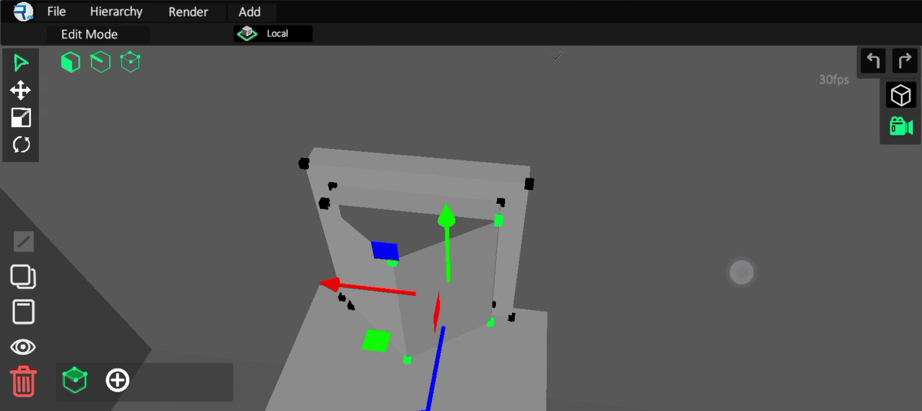
pyautogui.moveTo(625, 240); pyautogui.dragTo(711, 221)
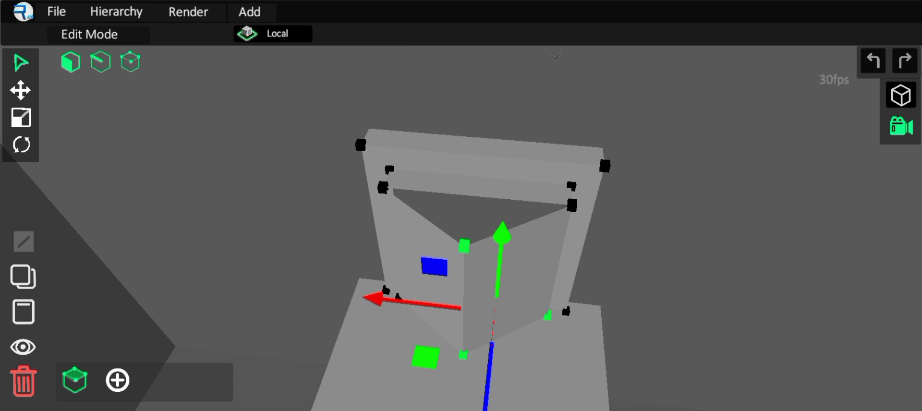
pyautogui.moveTo(663, 259); pyautogui.dragTo(528, 260)
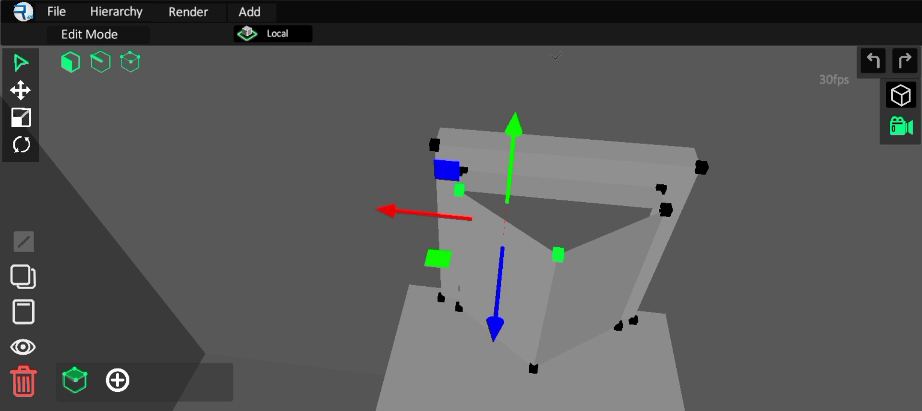
pyautogui.moveTo(560, 321)
pyautogui.mouseDown()
pyautogui.moveTo(582, 273)
pyautogui.moveTo(535, 208)
pyautogui.mouseUp()
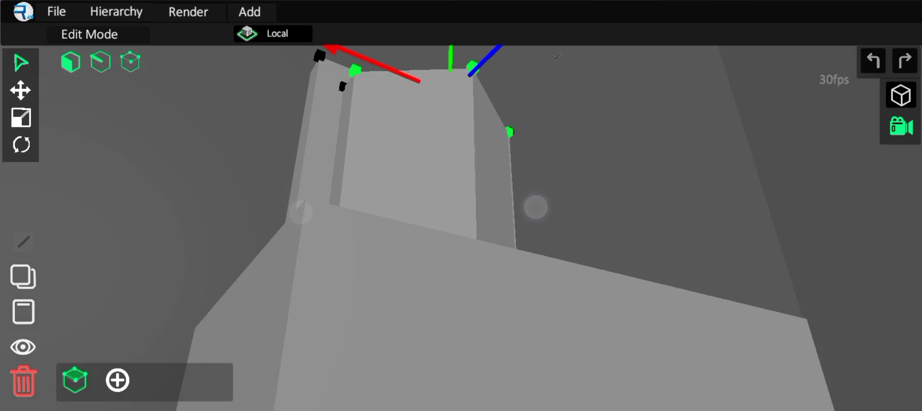
# Render the room, toggle between solid preview and rendered view, then render again
pyautogui.click(902, 127)
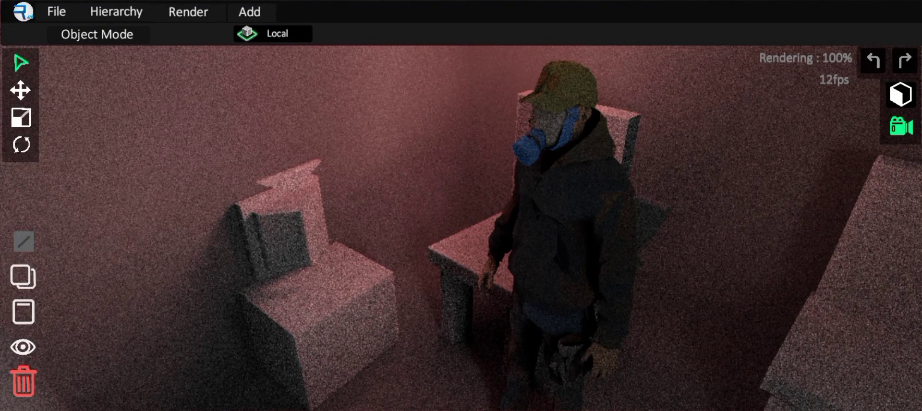
pyautogui.click(901, 93)
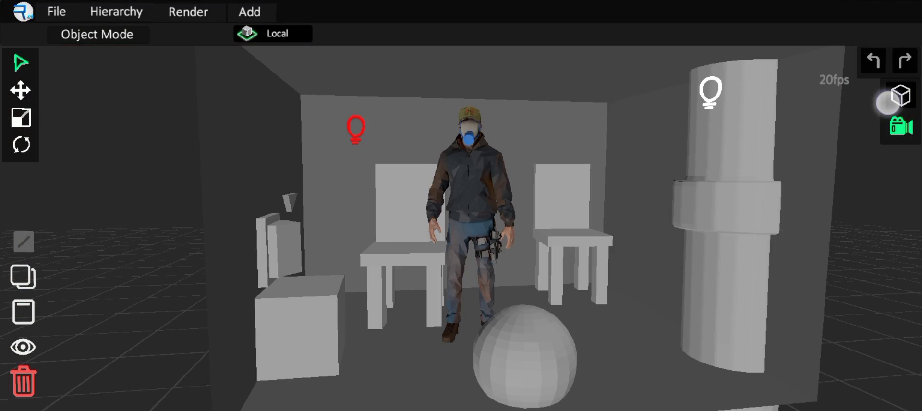
pyautogui.click(901, 94)
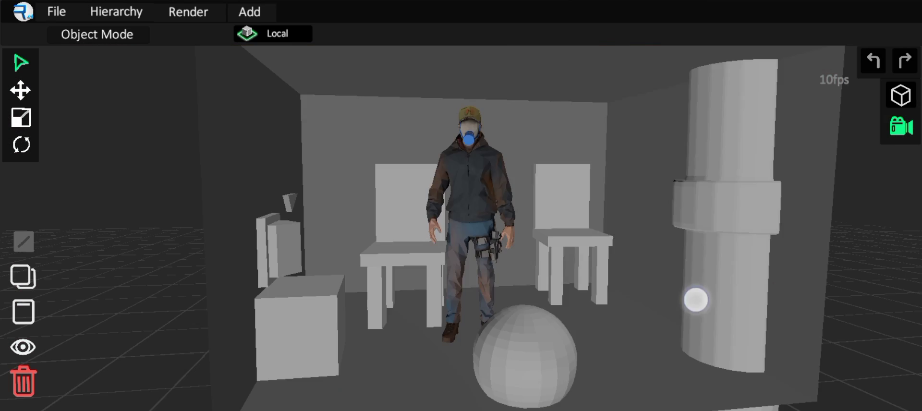
pyautogui.click(901, 94)
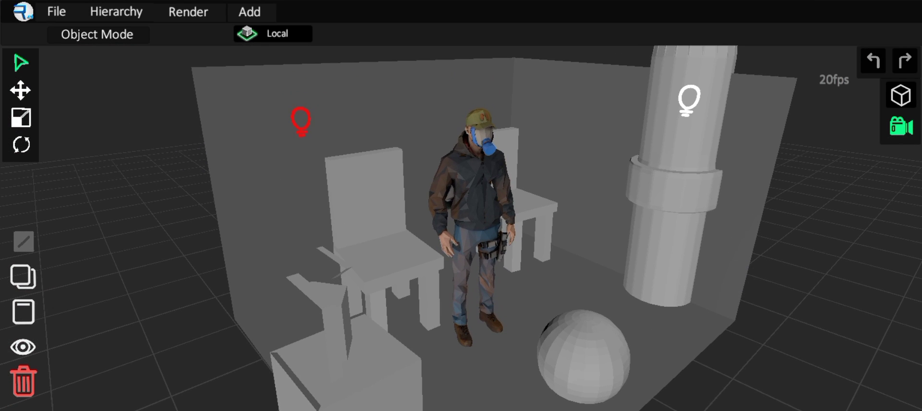
pyautogui.click(894, 98)
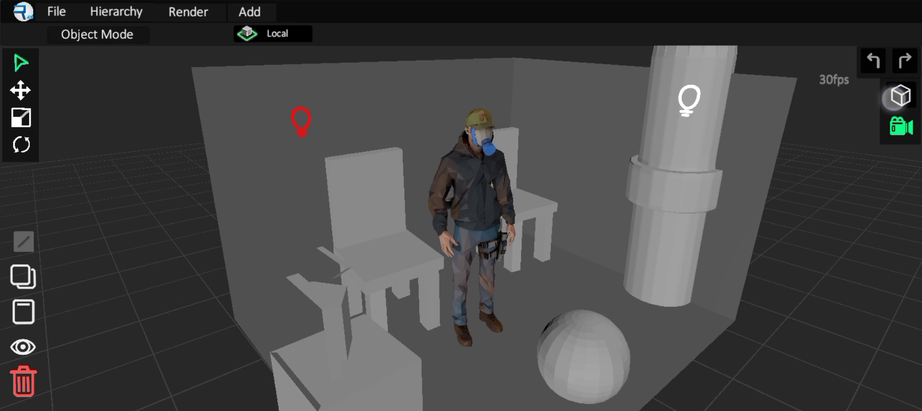